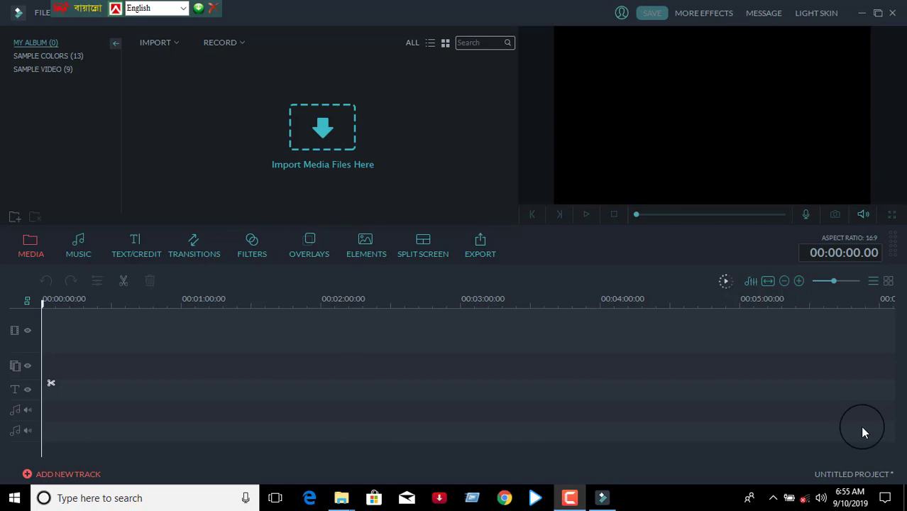
# Preview the kotota video from the itubeshj folder in File Explorer, close the player and return to Filmora.
pyautogui.click(342, 497)
pyautogui.click(450, 442)
pyautogui.click(245, 262)
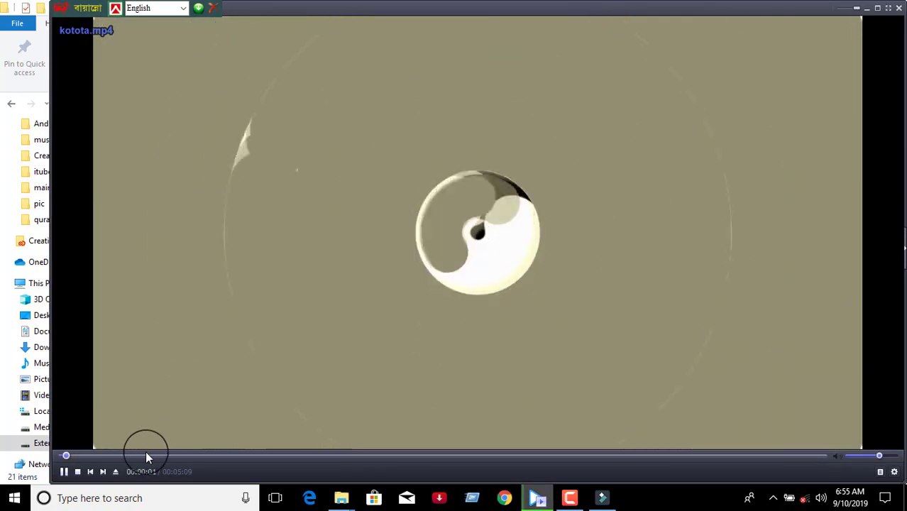
pyautogui.click(145, 455)
pyautogui.click(448, 208)
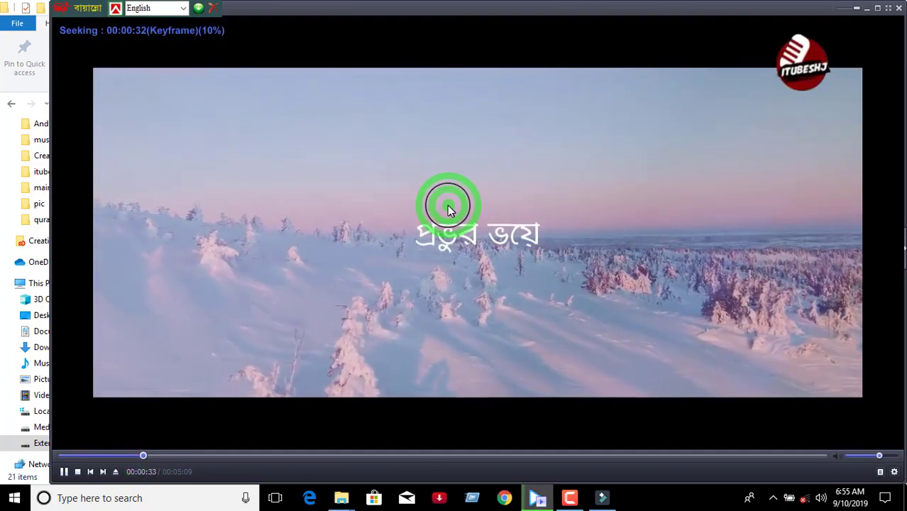
pyautogui.click(88, 455)
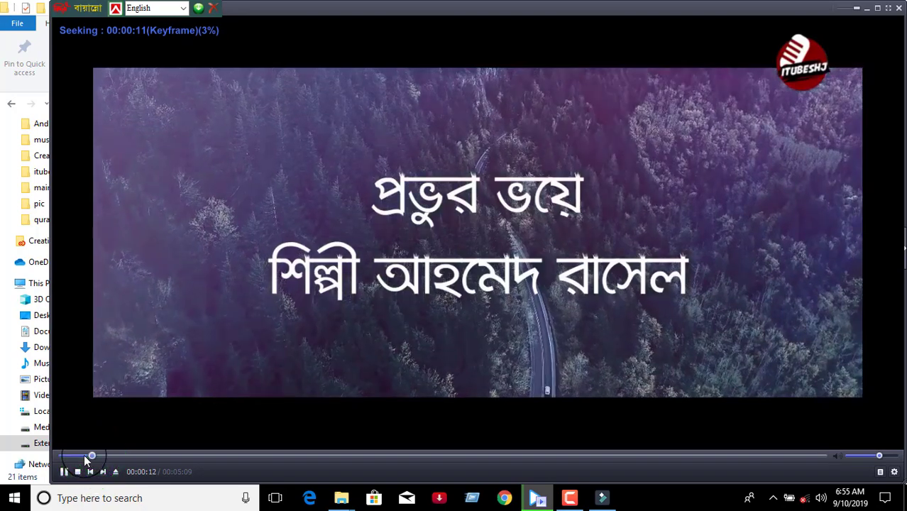
pyautogui.click(416, 225)
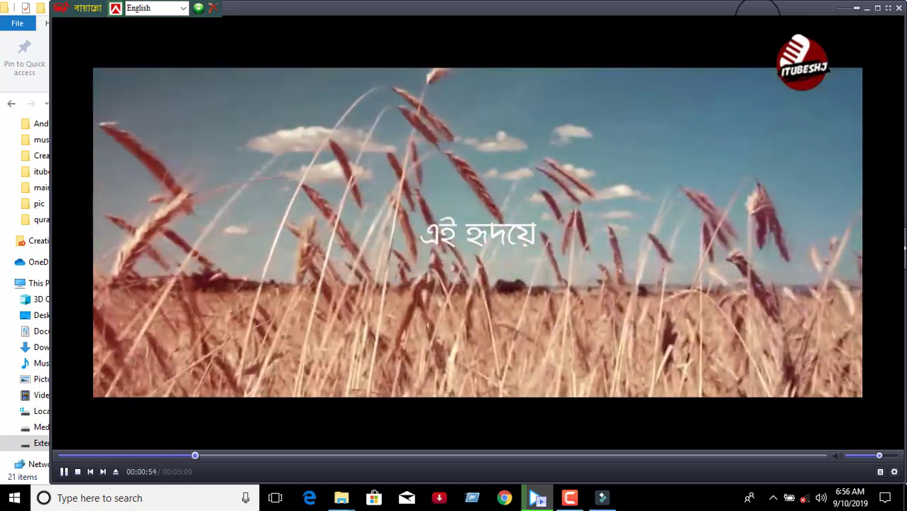
pyautogui.press('space')
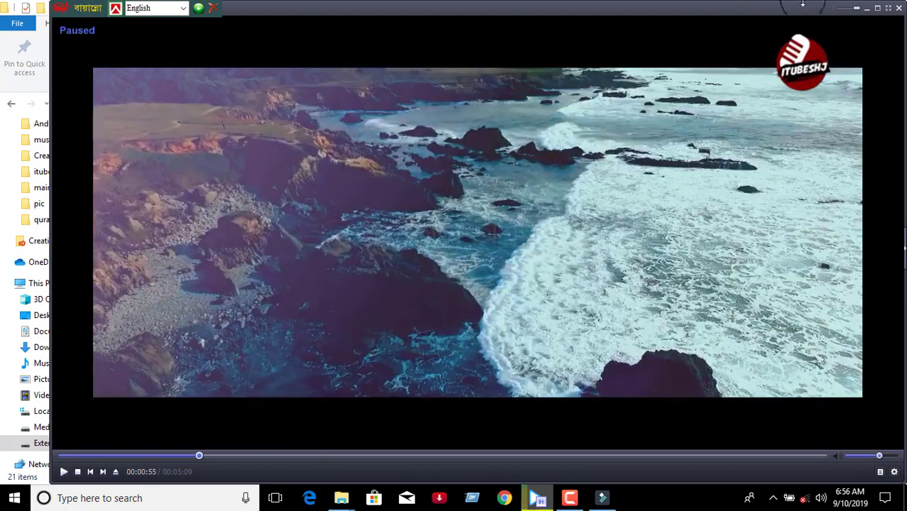
pyautogui.click(899, 8)
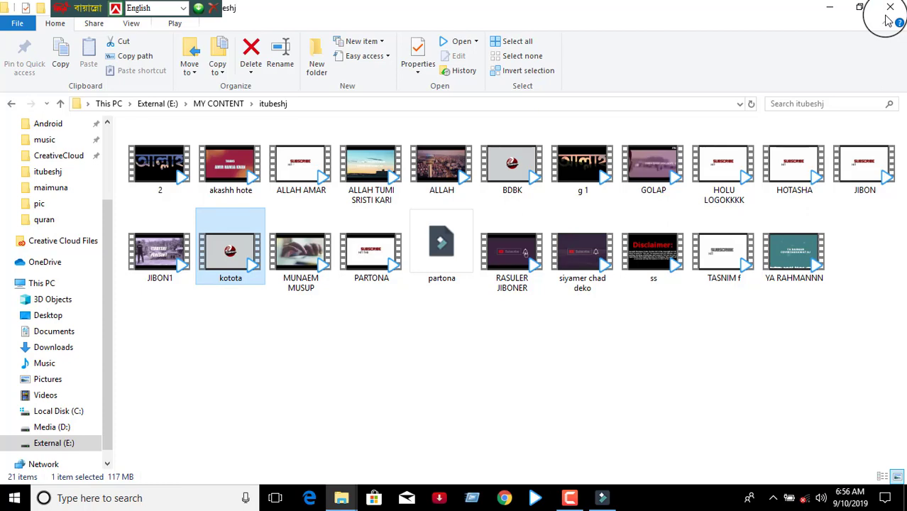
pyautogui.click(890, 8)
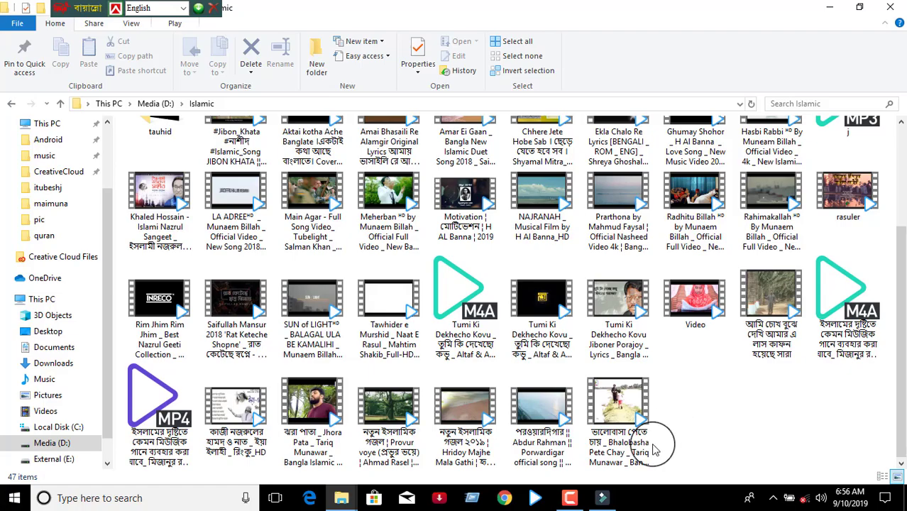
pyautogui.click(602, 497)
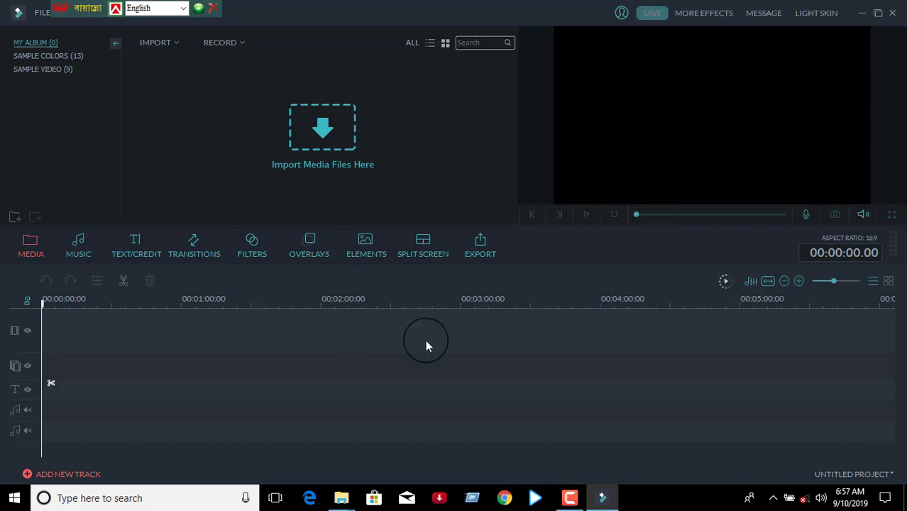
# Import the Porwardigar official song video from File Explorer's Islamic folder into Filmora's media library.
pyautogui.click(341, 496)
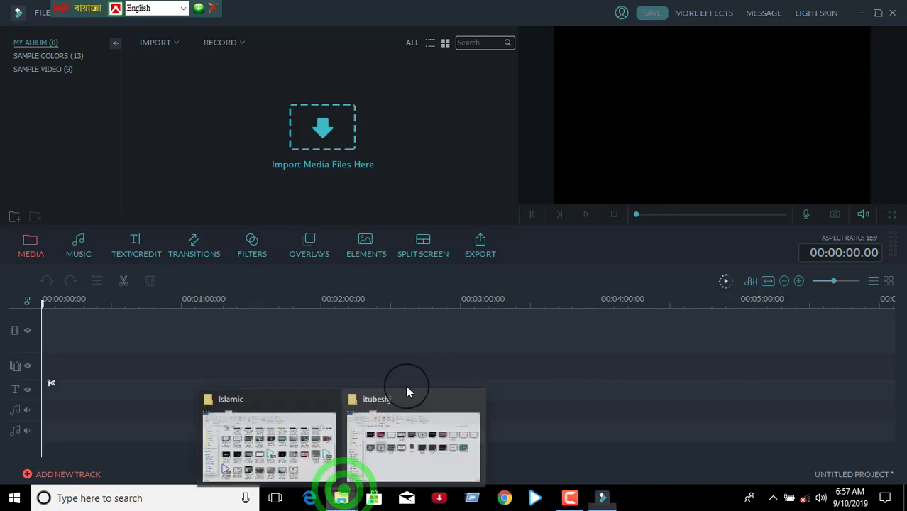
pyautogui.click(324, 432)
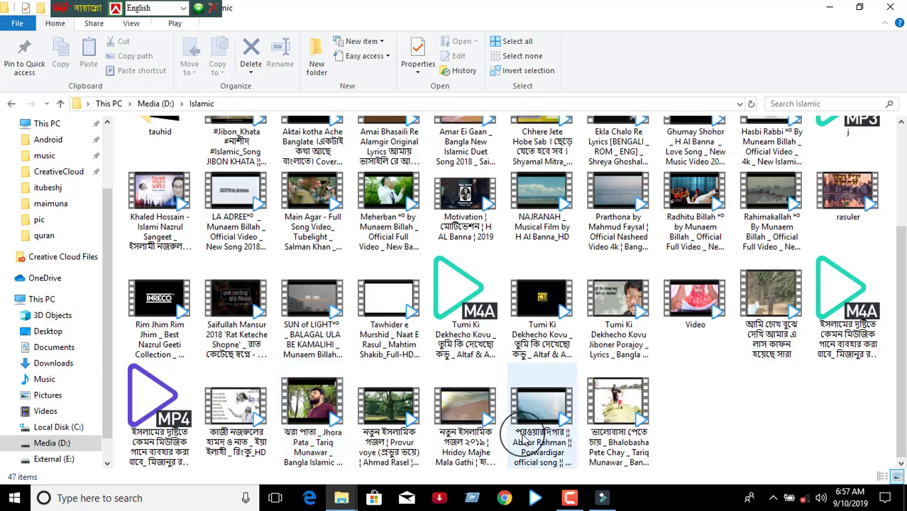
pyautogui.moveTo(526, 437); pyautogui.dragTo(436, 217)
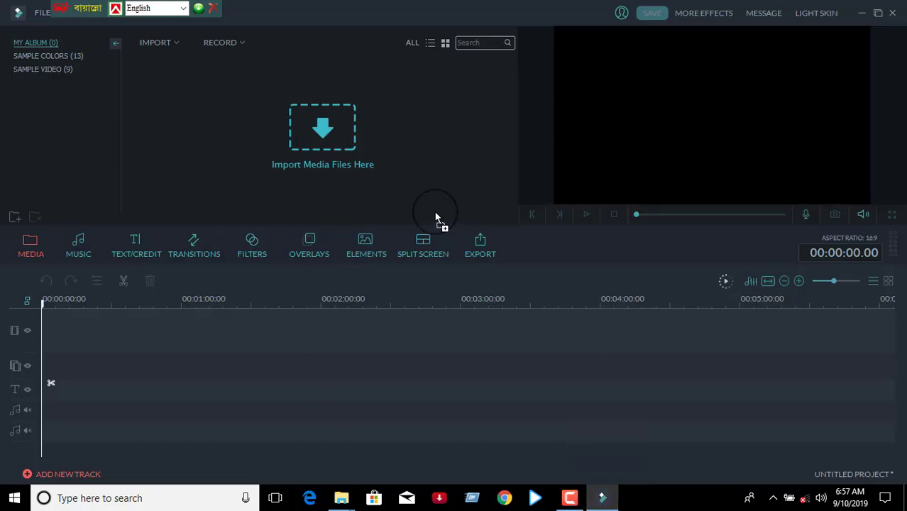
pyautogui.moveTo(248, 126); pyautogui.dragTo(290, 149)
pyautogui.moveTo(301, 148); pyautogui.dragTo(300, 147)
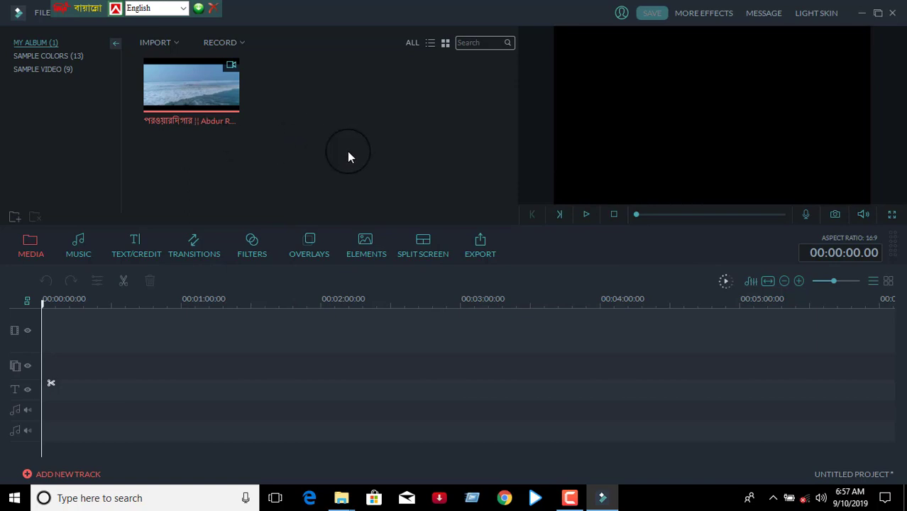
# Place the Porwardigar video at the start of the main video track and detach its audio.
pyautogui.moveTo(227, 81); pyautogui.dragTo(112, 333)
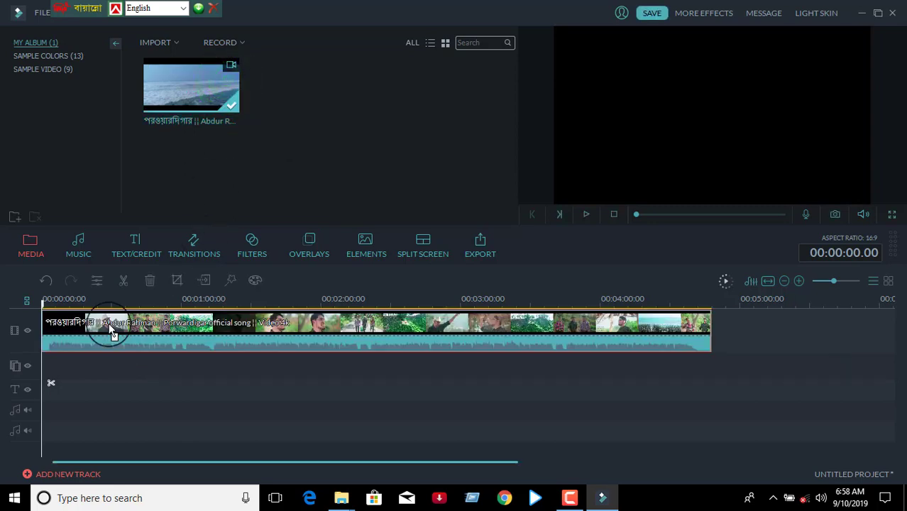
pyautogui.click(26, 302)
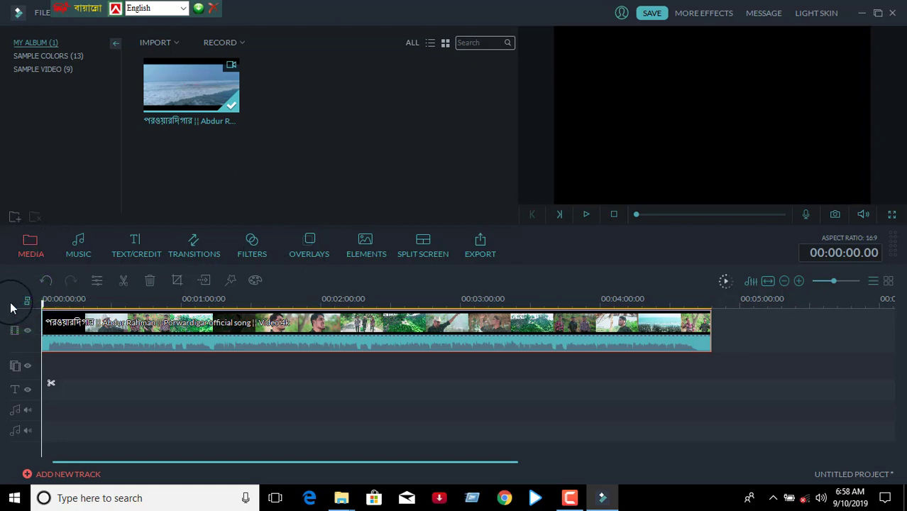
pyautogui.rightClick(273, 326)
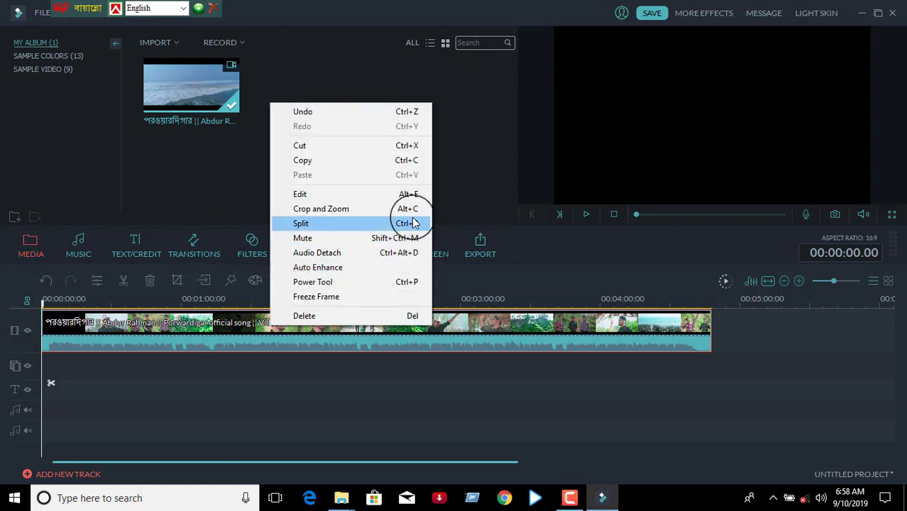
pyautogui.click(315, 249)
# Delete the Porwardigar video clip from the video track, keeping its detached audio, and select the audio clip.
pyautogui.click(265, 334)
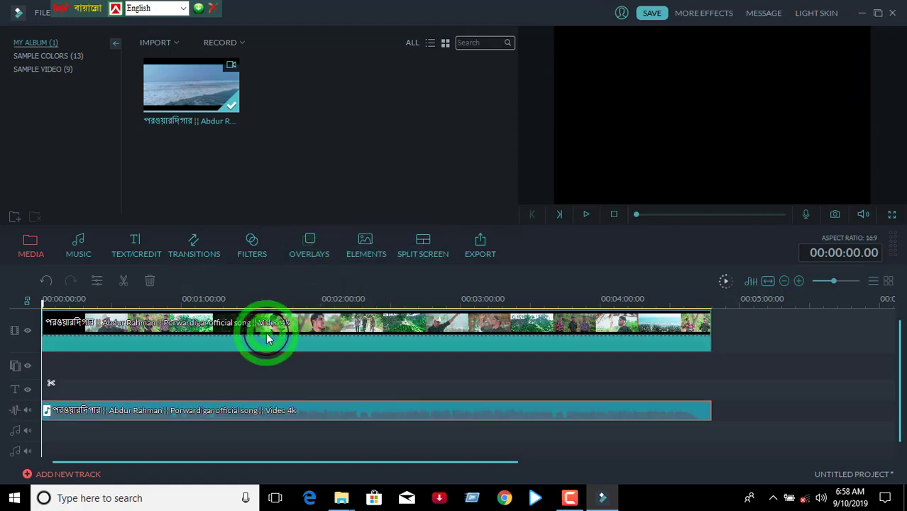
pyautogui.press('Delete')
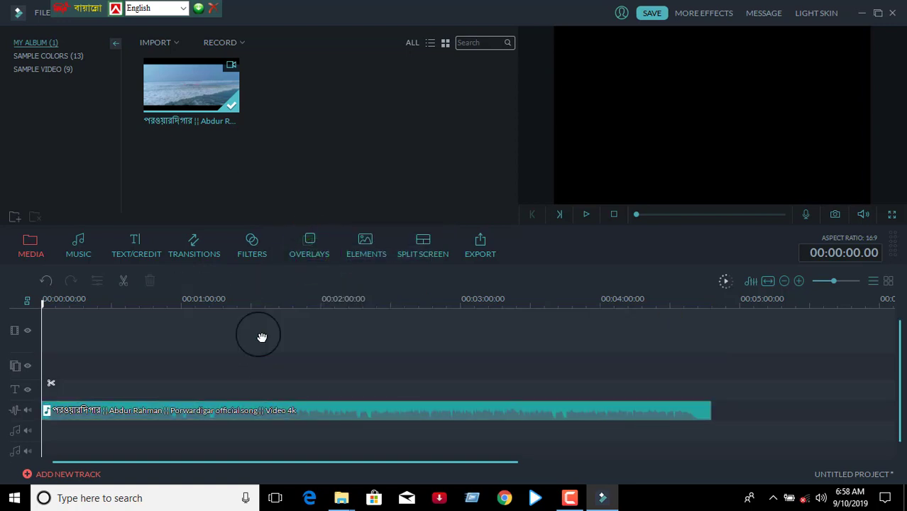
pyautogui.click(249, 411)
pyautogui.click(245, 411)
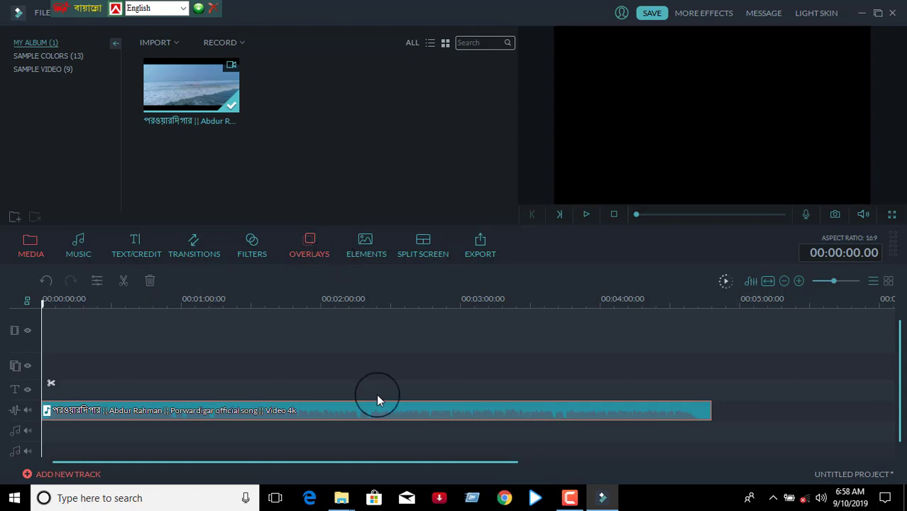
# Import the "Drone flight above ailing boats harbor" footage into Filmora from the No Bg > Natural folder on External (E:) in File Explorer.
pyautogui.click(342, 500)
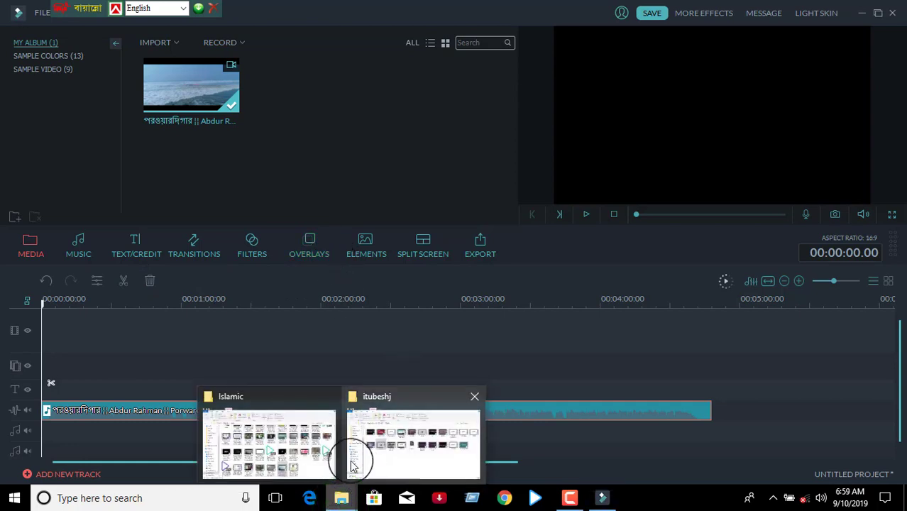
pyautogui.click(300, 431)
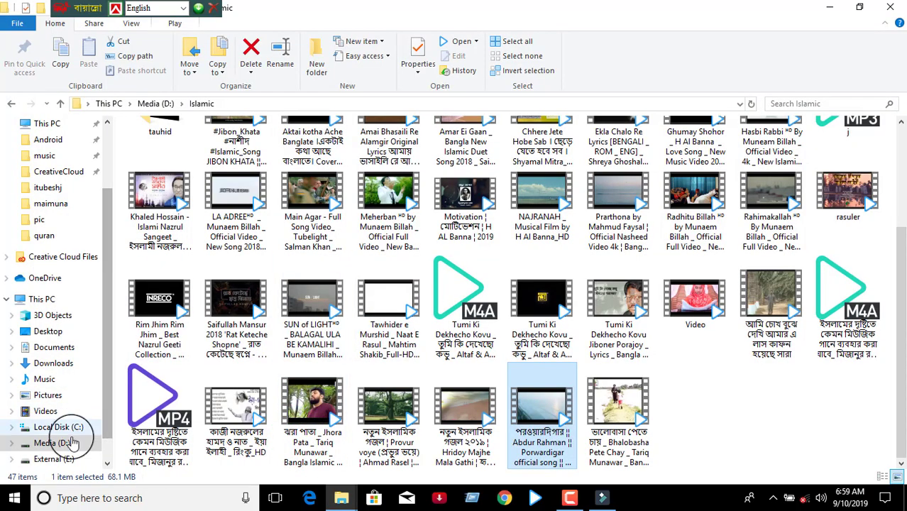
pyautogui.click(64, 461)
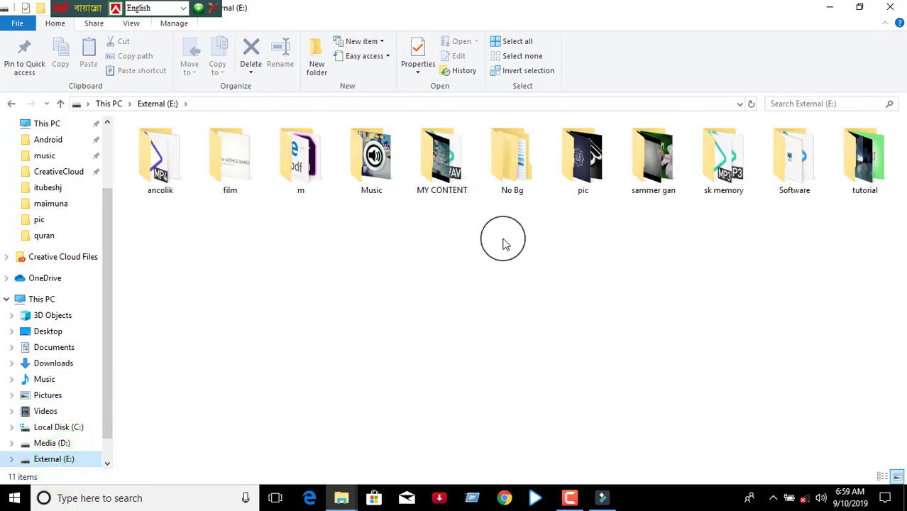
pyautogui.click(513, 192)
pyautogui.doubleClick(511, 171)
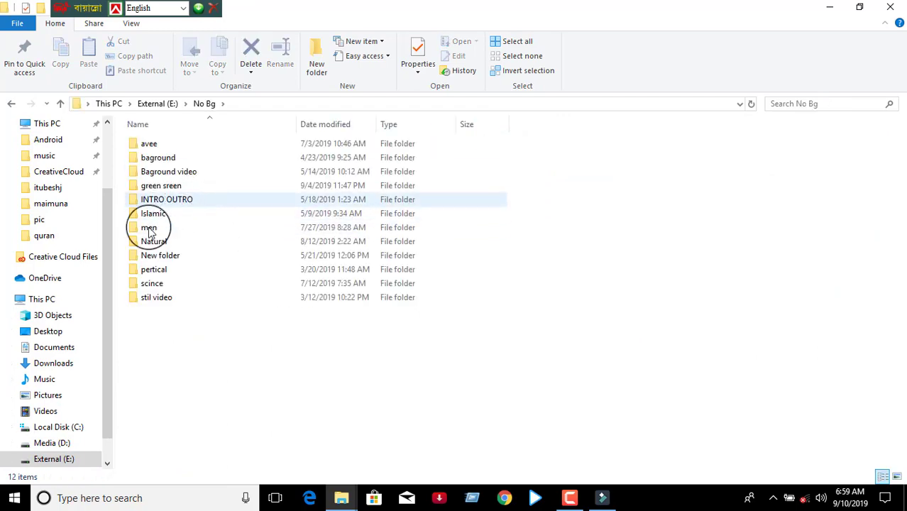
pyautogui.doubleClick(152, 242)
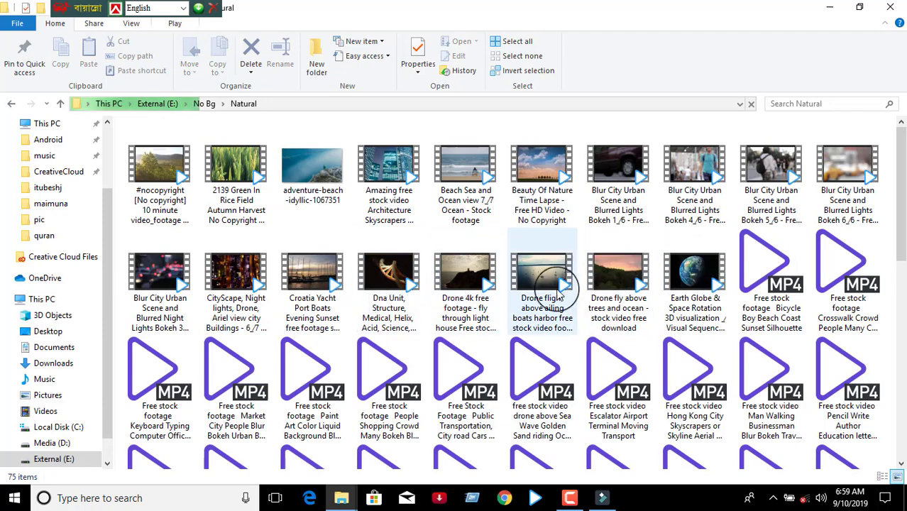
pyautogui.moveTo(537, 275); pyautogui.dragTo(421, 197)
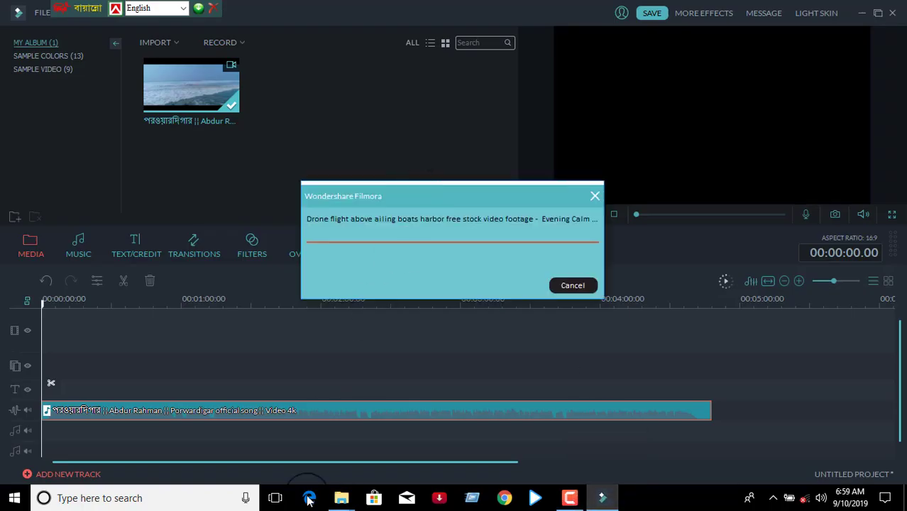
# Import the FULL MOON VIDEO HD footage from File Explorer's Natural folder into Filmora's media library.
pyautogui.moveTo(342, 505)
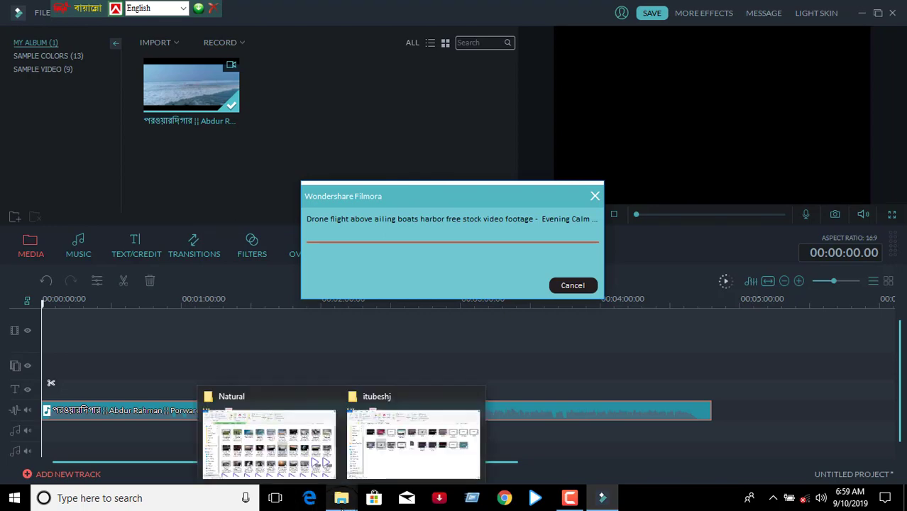
pyautogui.click(285, 434)
pyautogui.scroll(-3, 424, 337)
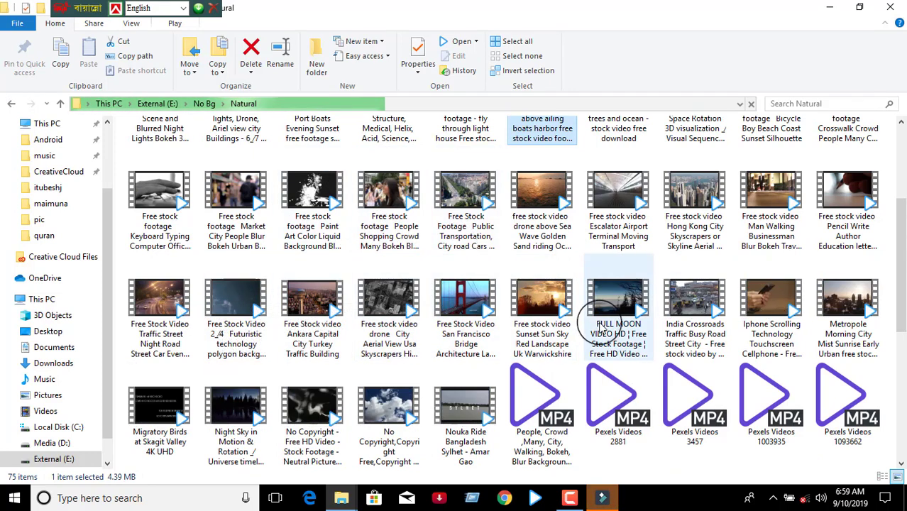
pyautogui.moveTo(634, 313); pyautogui.dragTo(537, 334)
pyautogui.moveTo(399, 213); pyautogui.dragTo(402, 183)
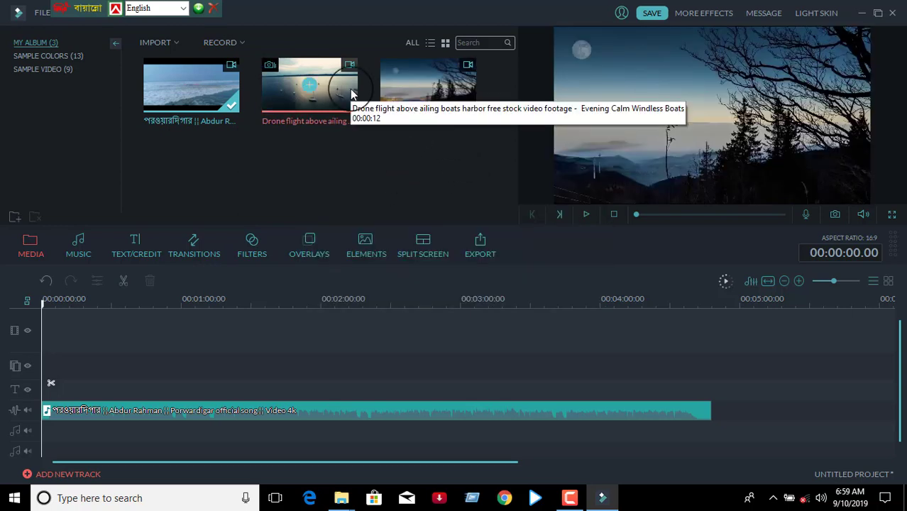
# Place the drone flight clip at the start of the video track and preview about six seconds of it.
pyautogui.moveTo(349, 91); pyautogui.dragTo(176, 357)
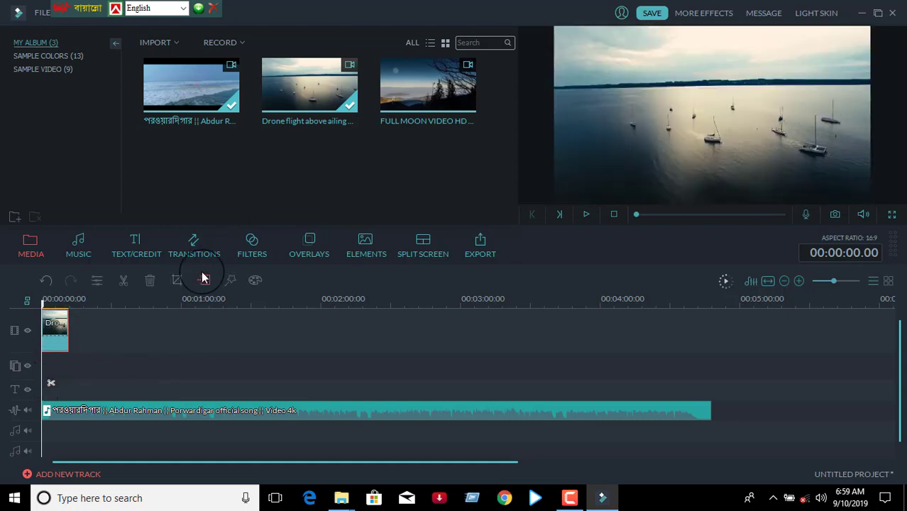
pyautogui.doubleClick(59, 328)
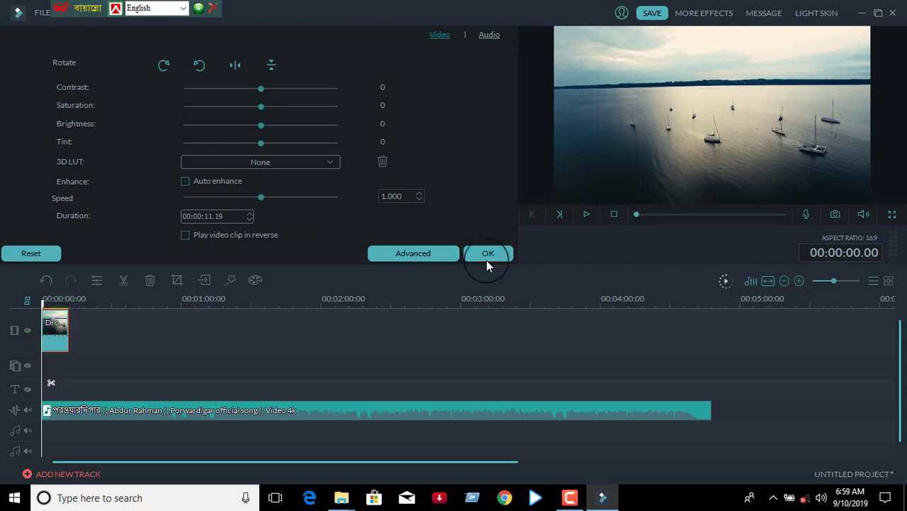
pyautogui.click(485, 259)
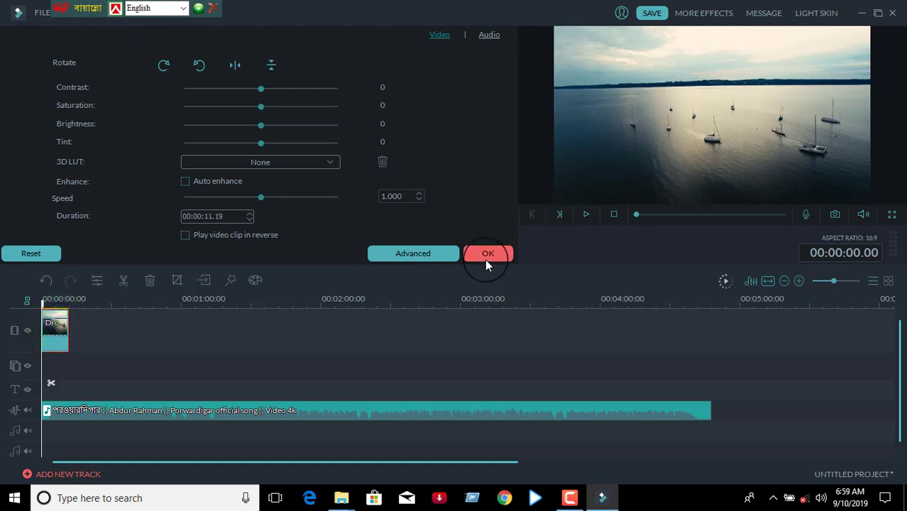
pyautogui.click(587, 214)
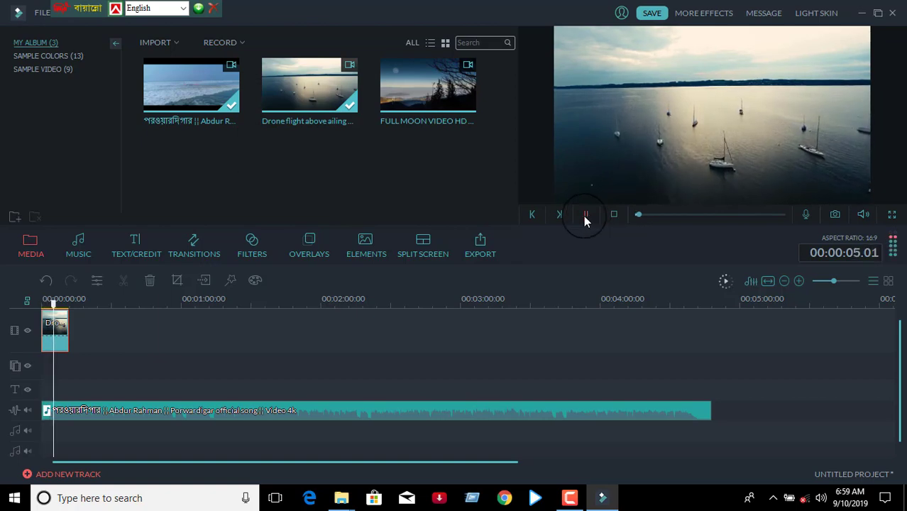
pyautogui.click(585, 215)
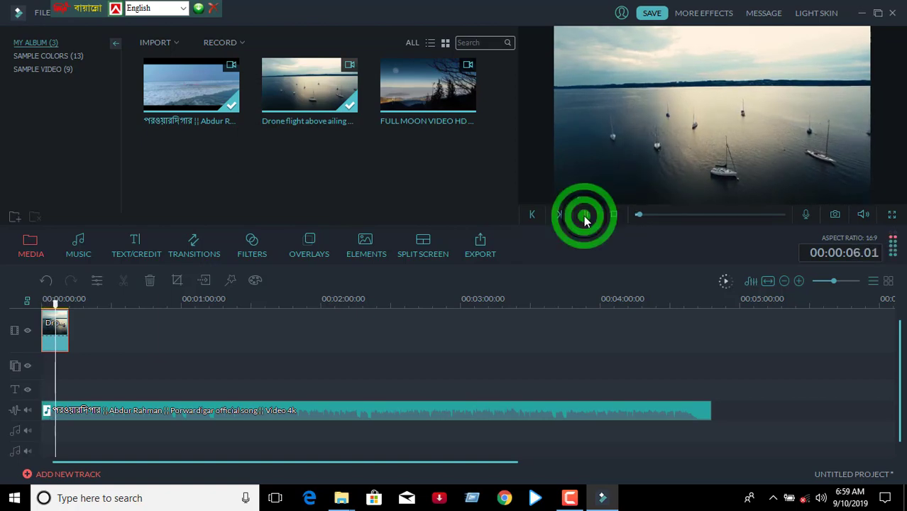
# Slow the drone flight clip on the video track to a speed of 0.480.
pyautogui.doubleClick(61, 328)
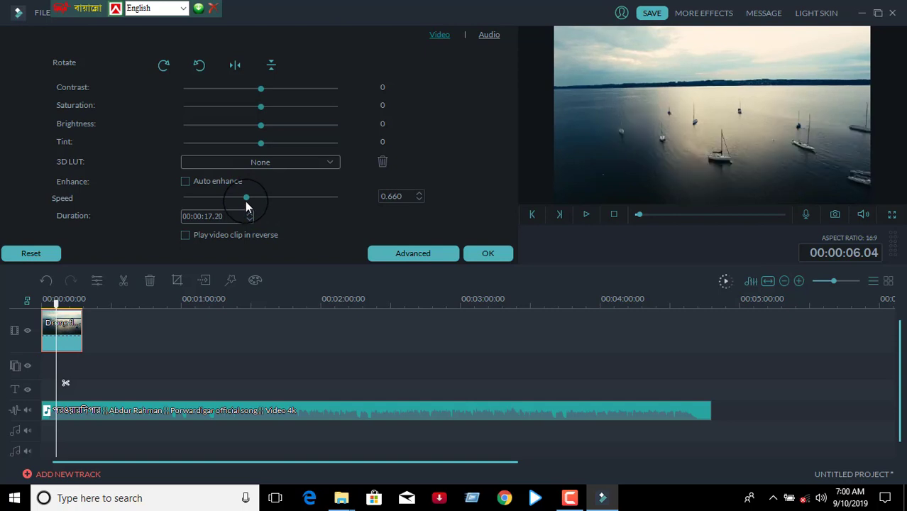
pyautogui.moveTo(245, 200); pyautogui.dragTo(240, 203)
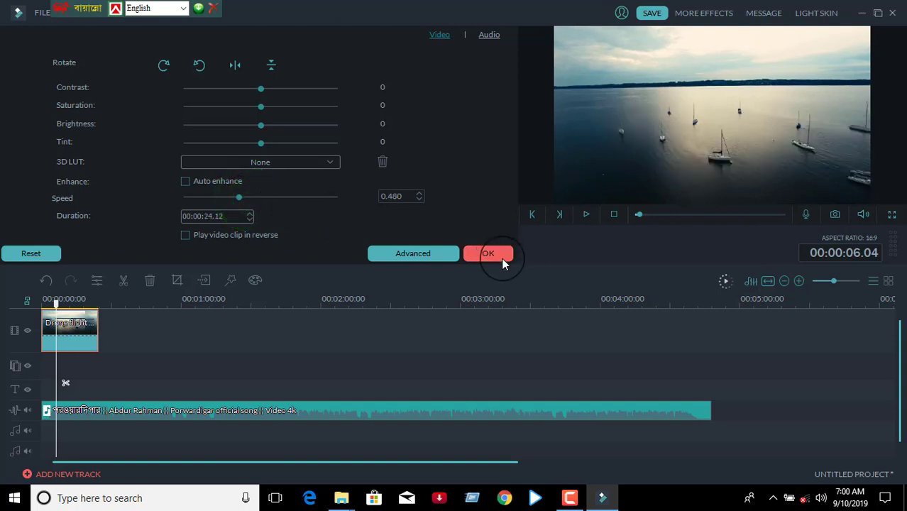
pyautogui.click(490, 256)
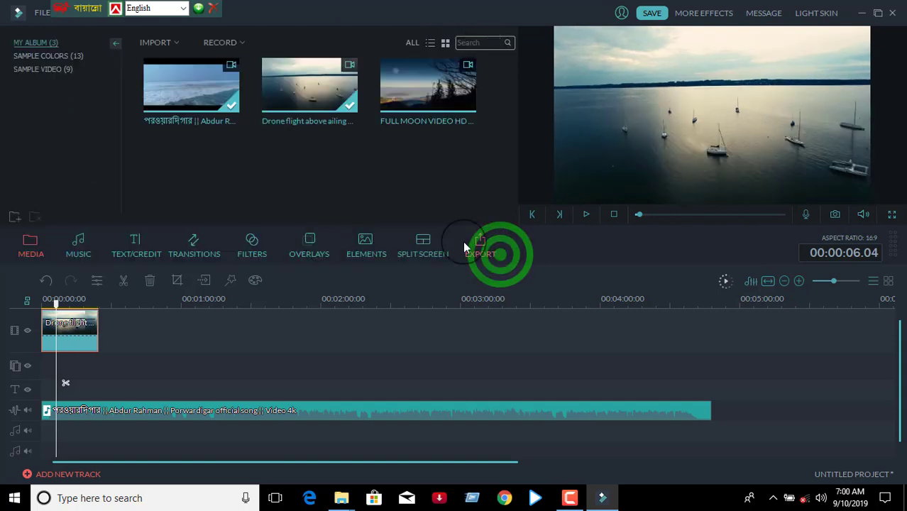
# Add the Title 29 preset to the text track at about 15 seconds, under the drone flight clip.
pyautogui.click(128, 248)
pyautogui.click(511, 122)
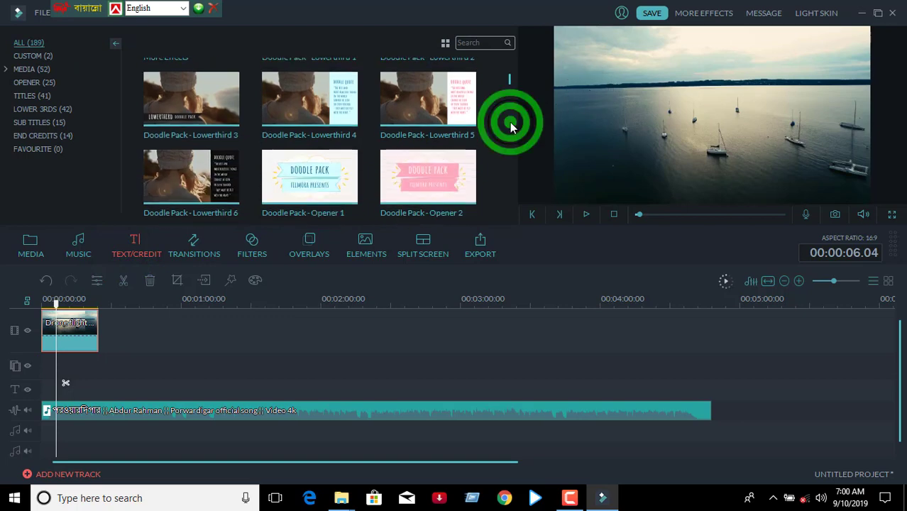
pyautogui.scroll(-10, 510, 122)
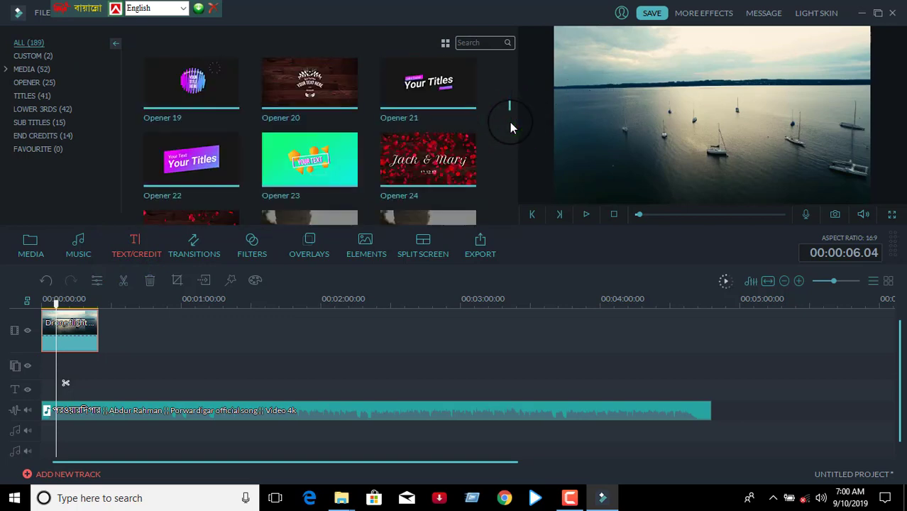
pyautogui.scroll(-2, 437, 151)
pyautogui.scroll(-3, 438, 151)
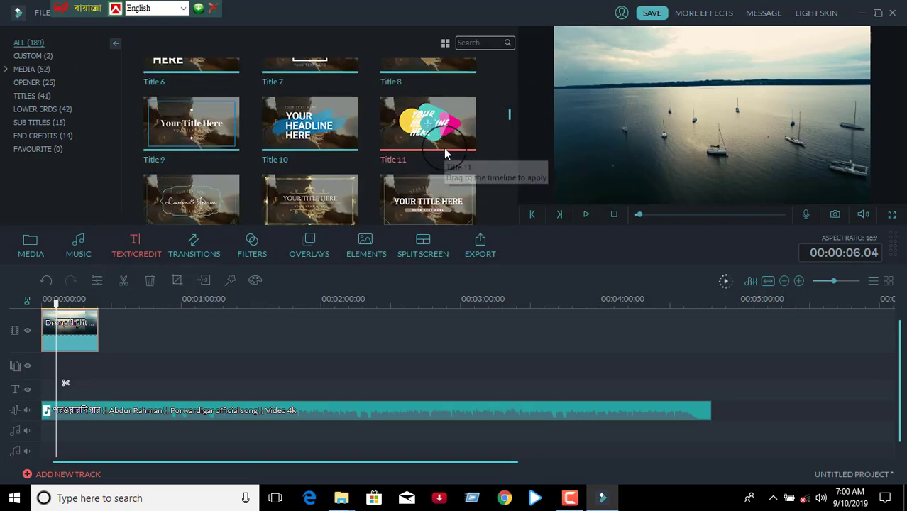
pyautogui.scroll(5, 442, 152)
pyautogui.scroll(2, 446, 153)
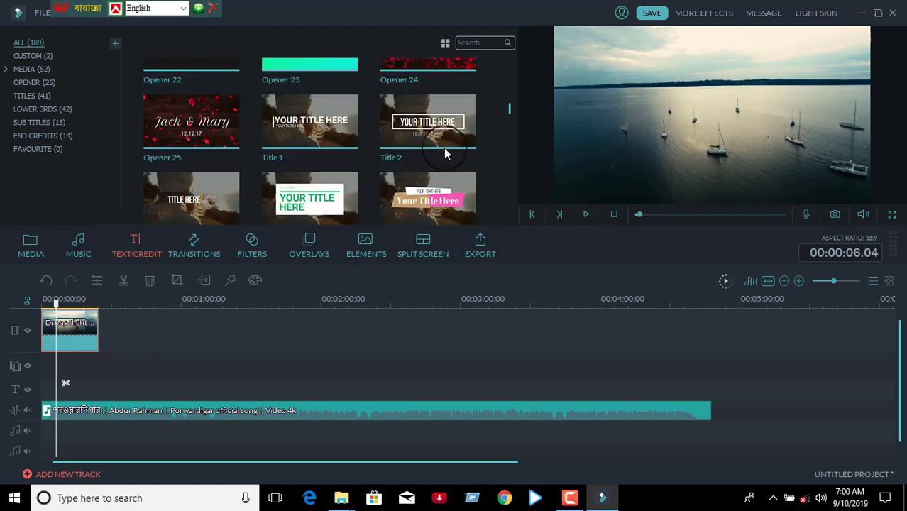
pyautogui.scroll(3, 445, 144)
pyautogui.scroll(-4, 445, 143)
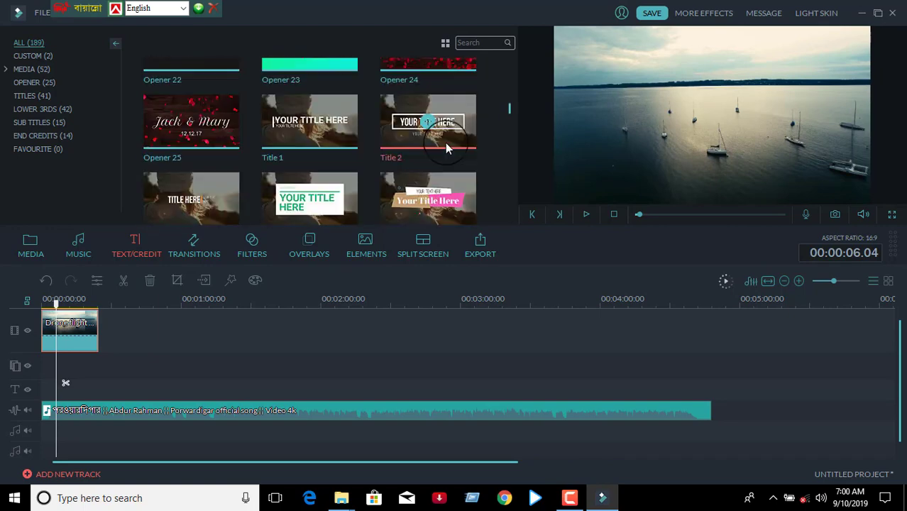
pyautogui.scroll(-6, 446, 148)
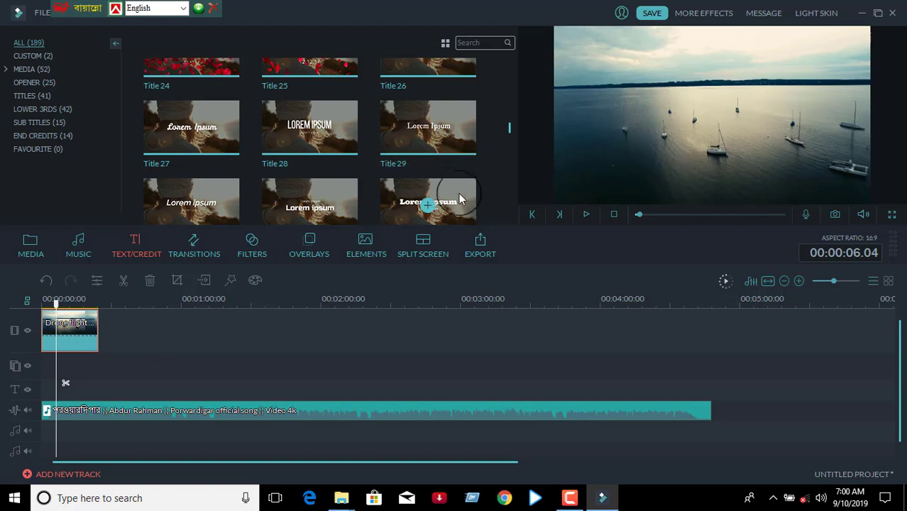
pyautogui.click(460, 143)
pyautogui.click(130, 340)
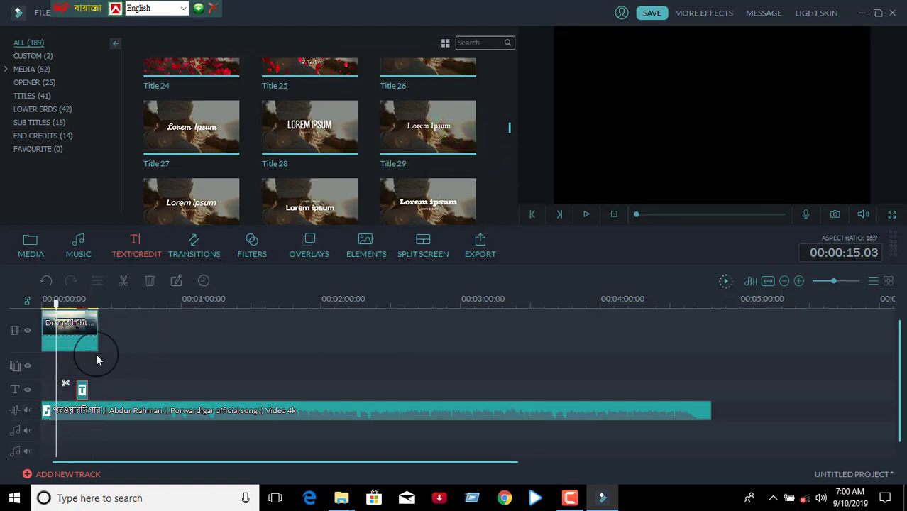
# Open the Title 29 clip for editing, select its placeholder text and switch the typing layout to Bijoy Classic.
pyautogui.click(75, 386)
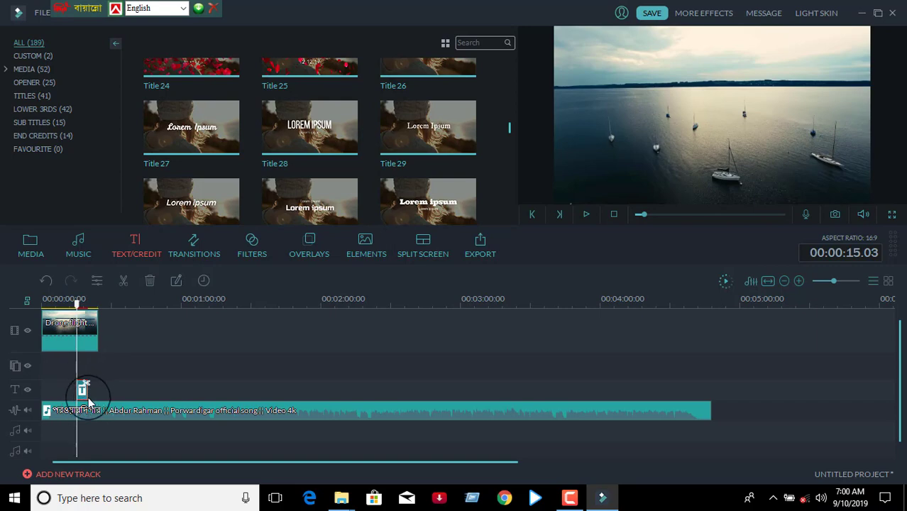
pyautogui.doubleClick(84, 394)
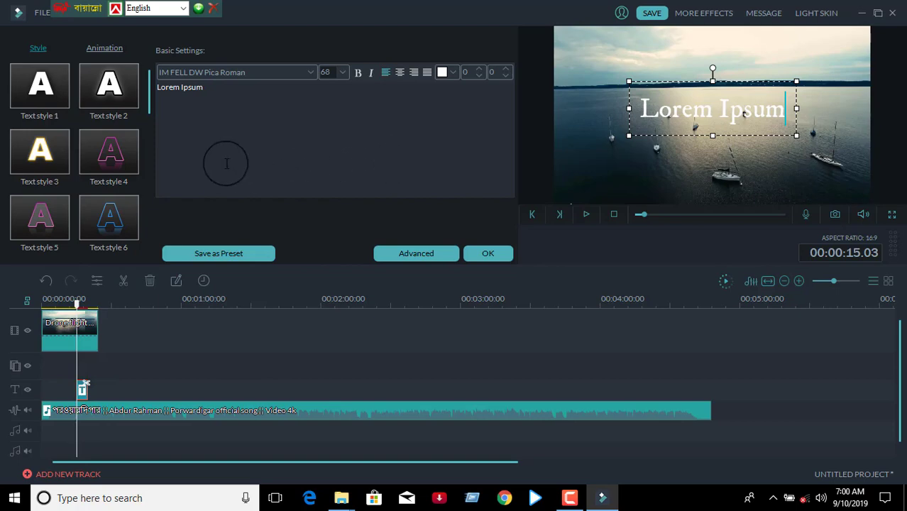
pyautogui.tripleClick(370, 102)
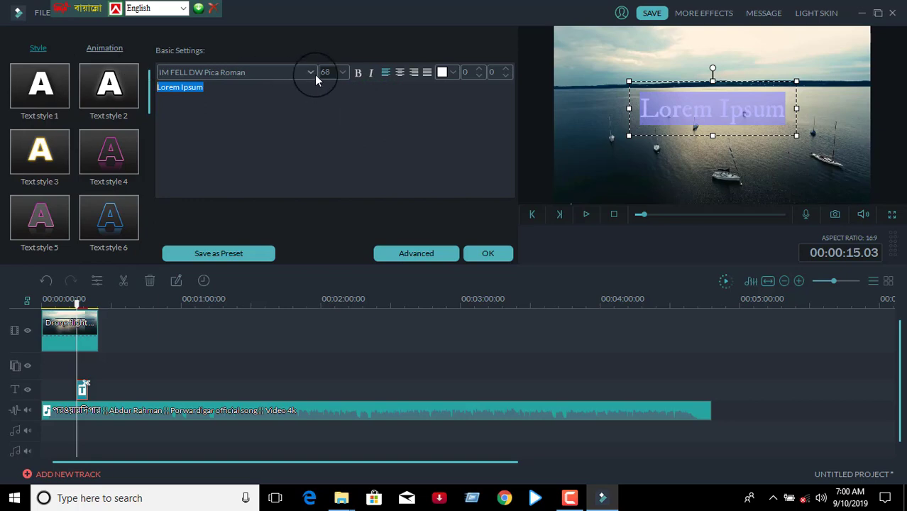
pyautogui.click(184, 9)
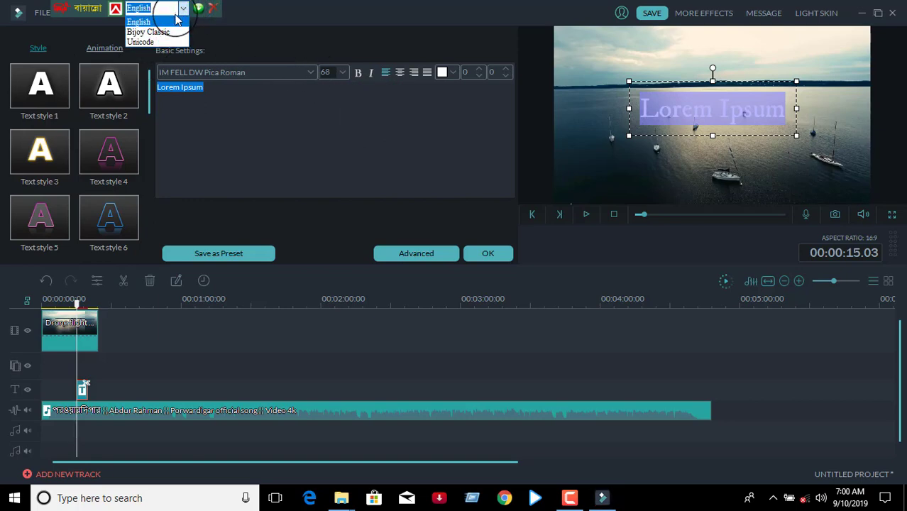
pyautogui.click(177, 33)
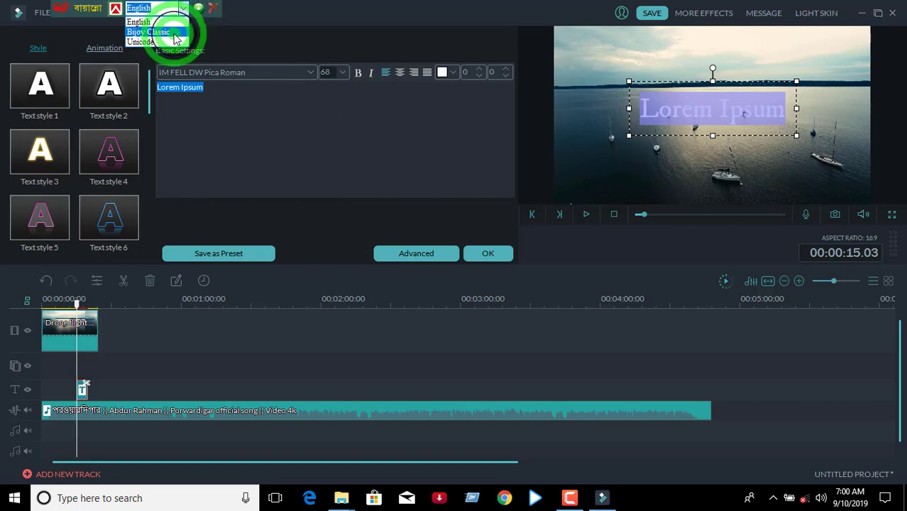
# Set the font of the Title 29 text to KongshoMatraMJ.
pyautogui.click(305, 77)
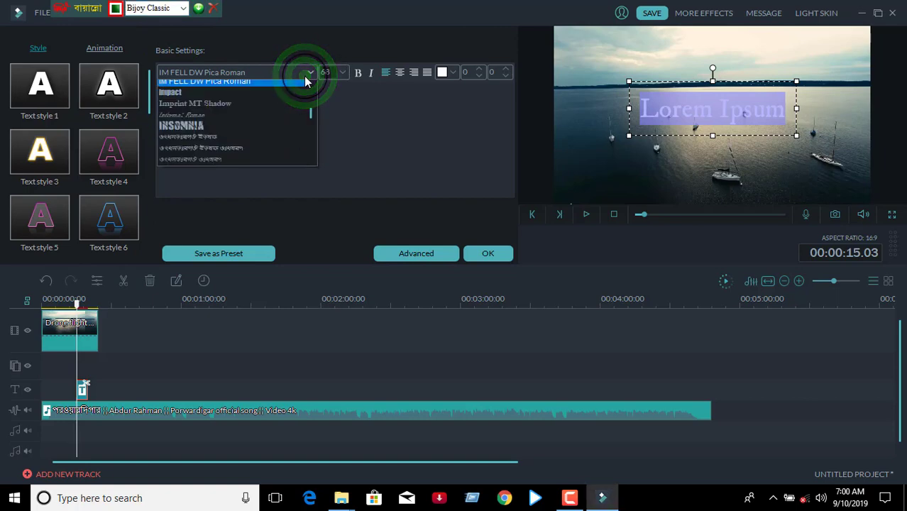
pyautogui.click(193, 144)
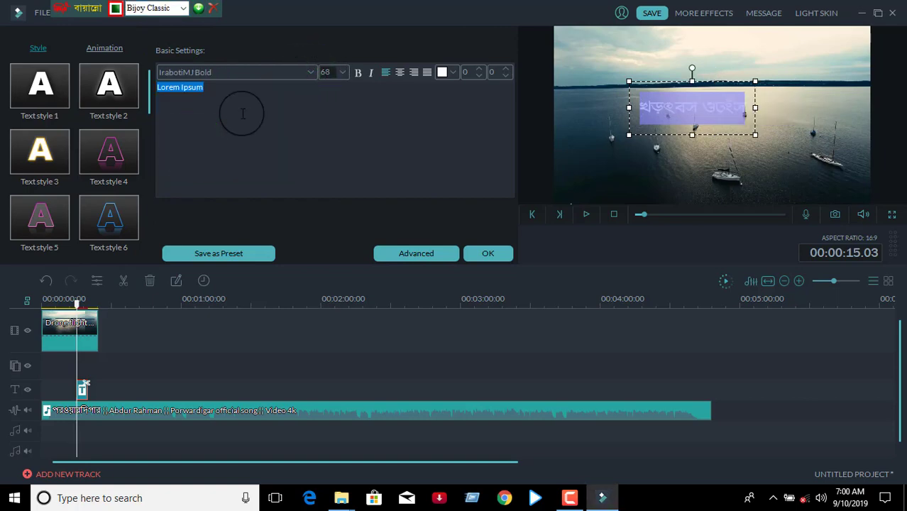
pyautogui.click(289, 72)
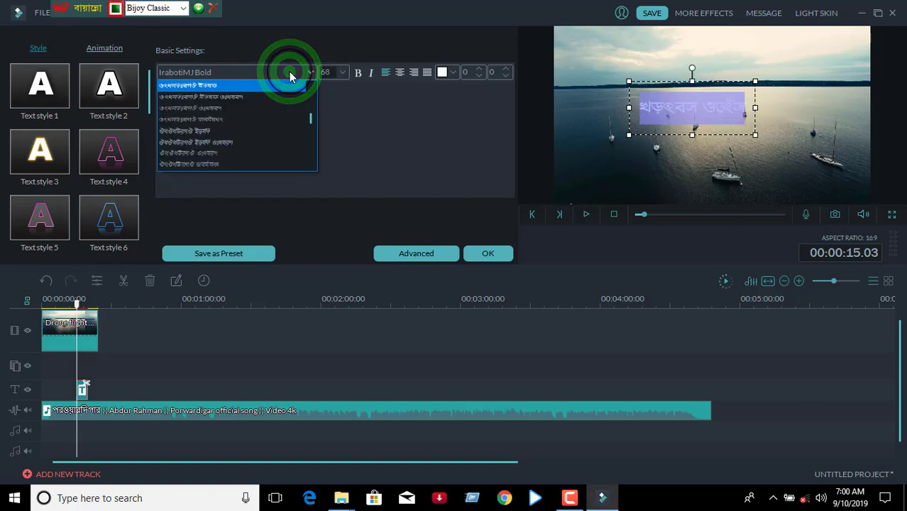
pyautogui.scroll(-2, 270, 128)
pyautogui.scroll(-6, 228, 155)
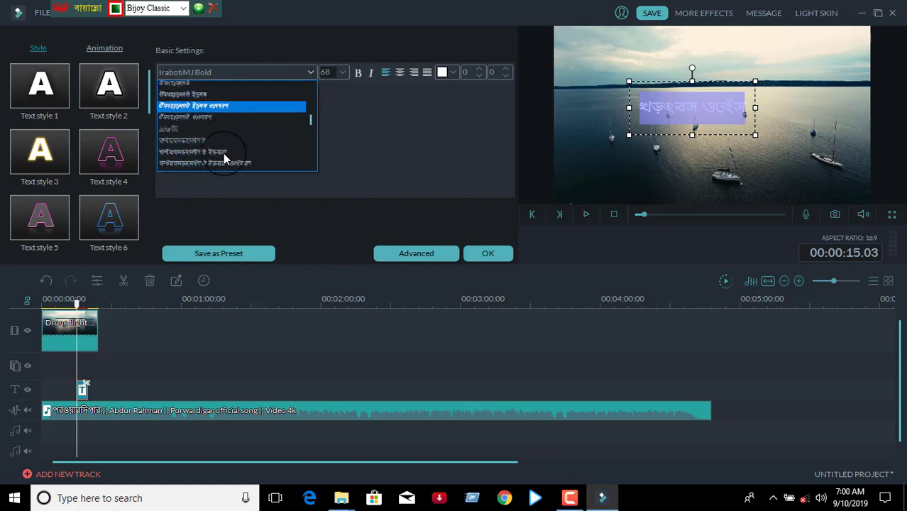
pyautogui.scroll(-5, 227, 138)
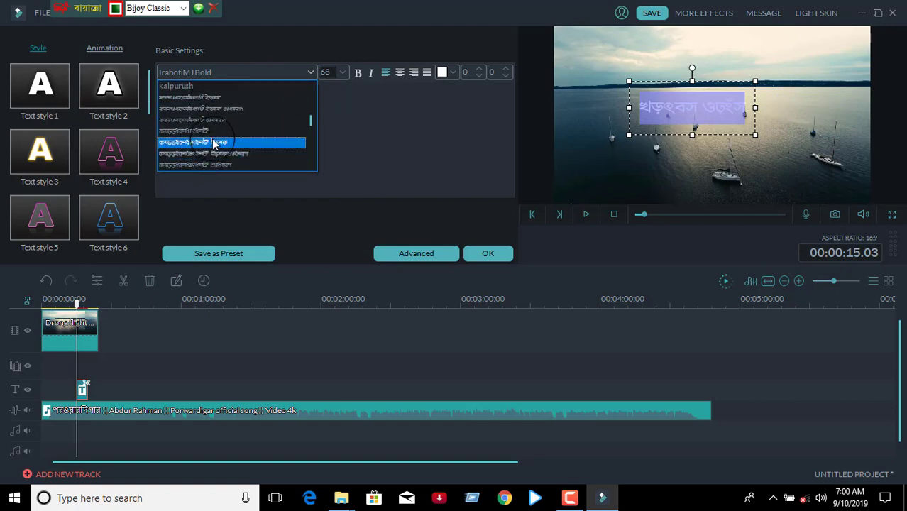
pyautogui.scroll(-1, 237, 140)
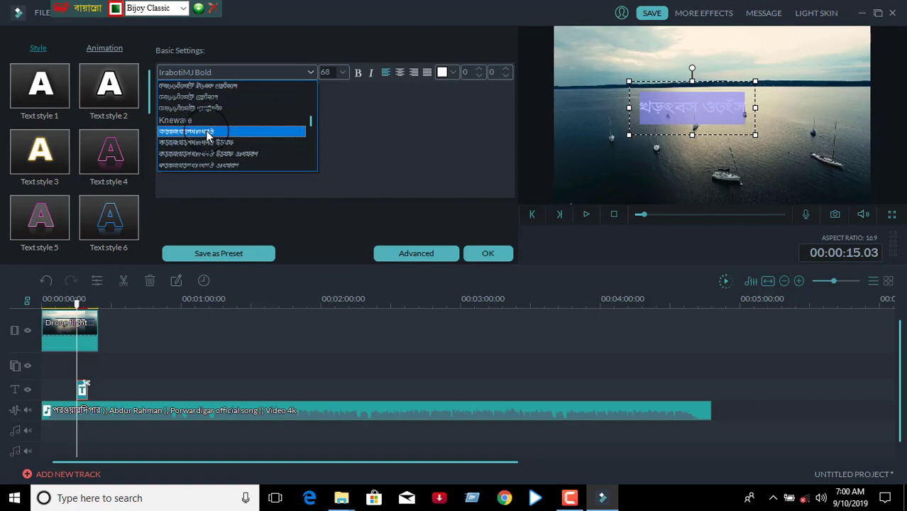
pyautogui.click(205, 131)
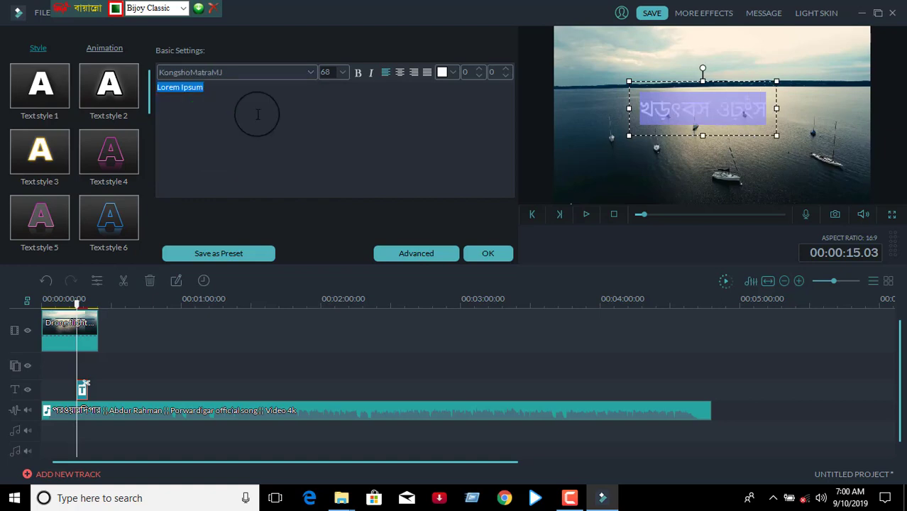
# Extend the Title 29 clip on the text track to the end of the song audio.
pyautogui.click(84, 391)
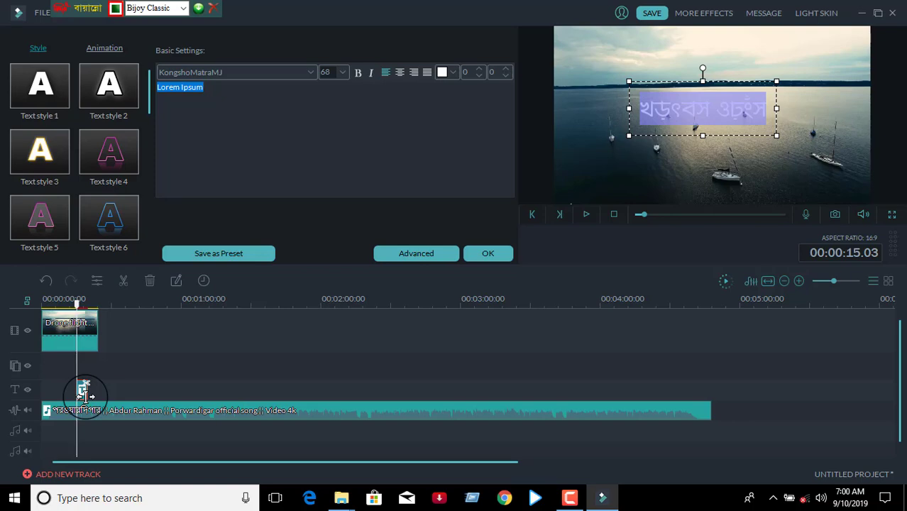
pyautogui.moveTo(84, 392); pyautogui.dragTo(712, 394)
pyautogui.click(85, 385)
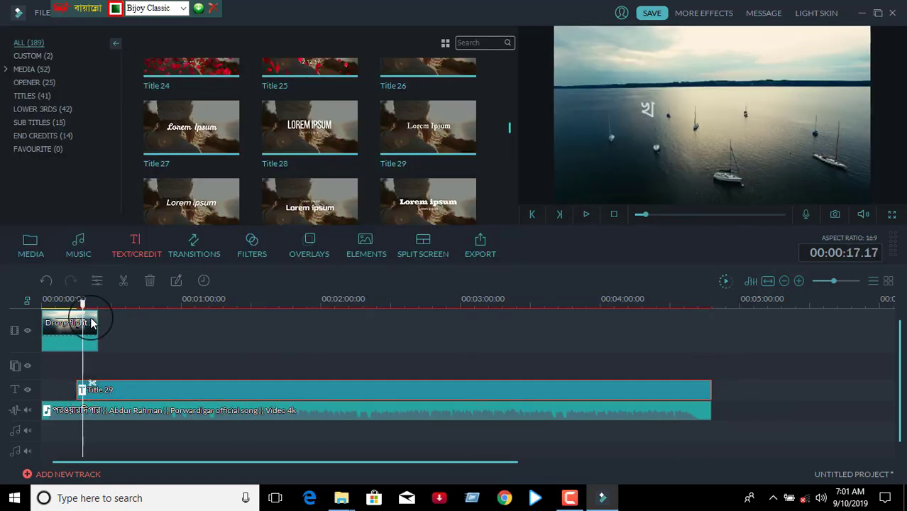
# Preview the opening up to 00:00:12.02 and shift the Title 29 clip to start at that time.
pyautogui.moveTo(83, 307); pyautogui.dragTo(59, 306)
pyautogui.click(589, 215)
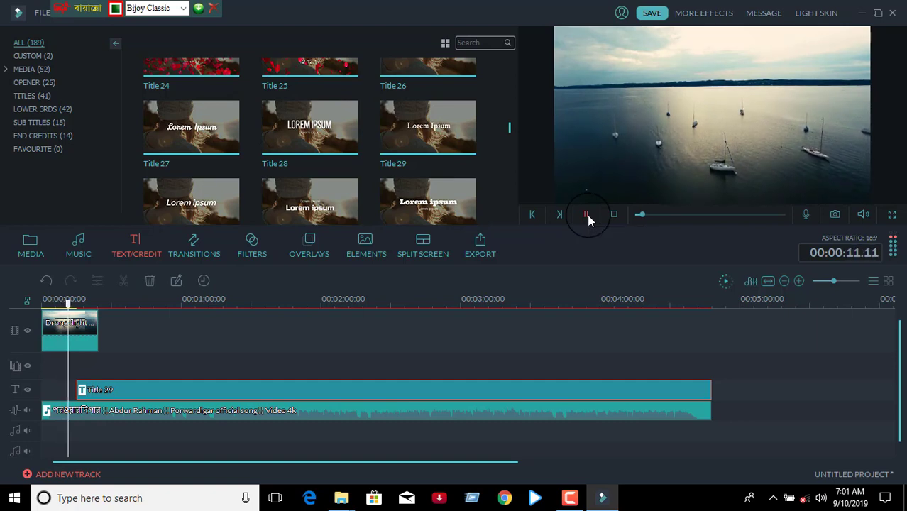
pyautogui.click(587, 215)
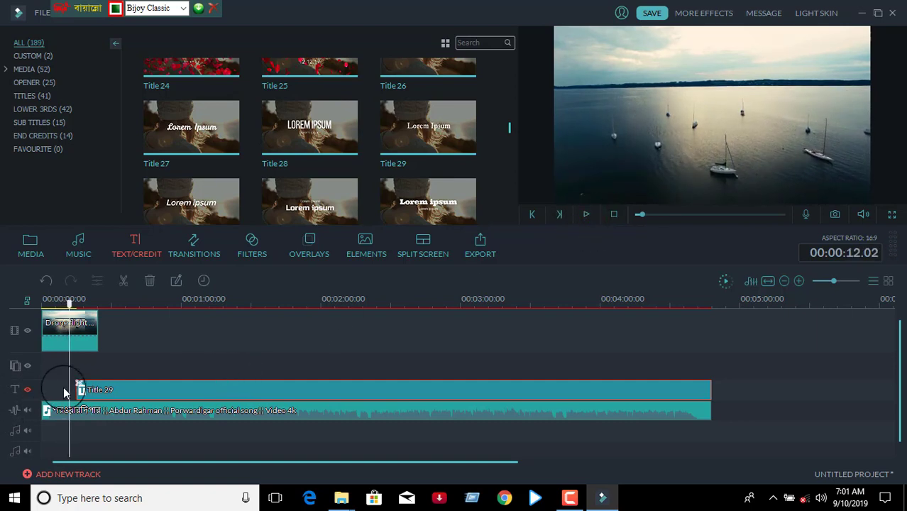
pyautogui.moveTo(87, 391); pyautogui.dragTo(78, 395)
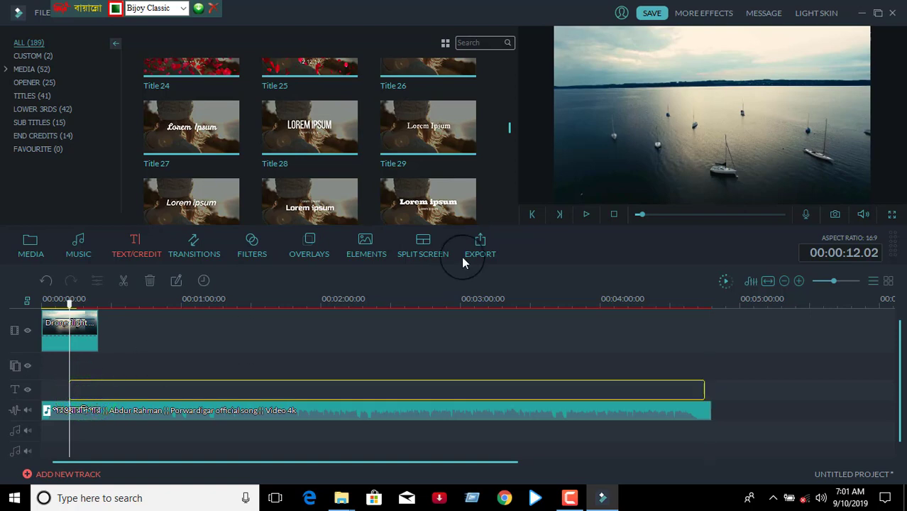
pyautogui.moveTo(463, 262); pyautogui.dragTo(463, 263)
# Play on and split the title clip at 00:00:17.05, and split the drone flight and song audio clips at 00:00:12.02.
pyautogui.click(587, 214)
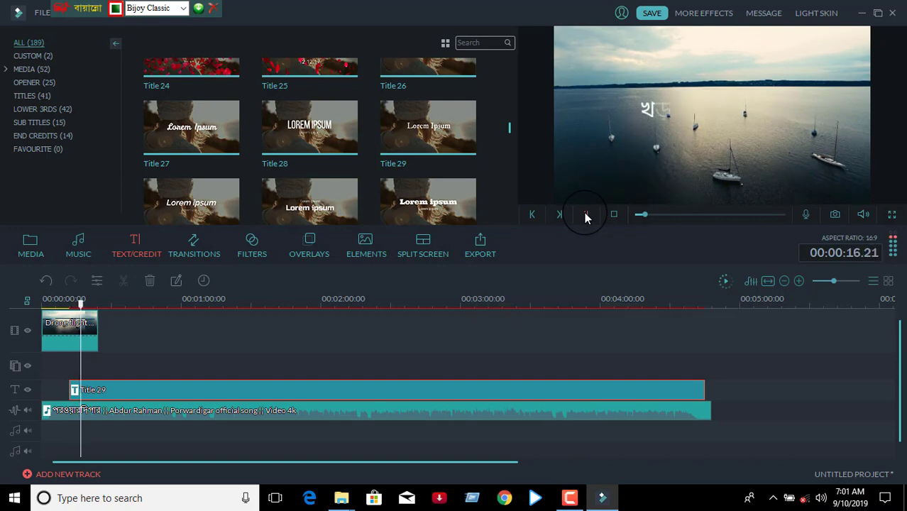
pyautogui.click(585, 214)
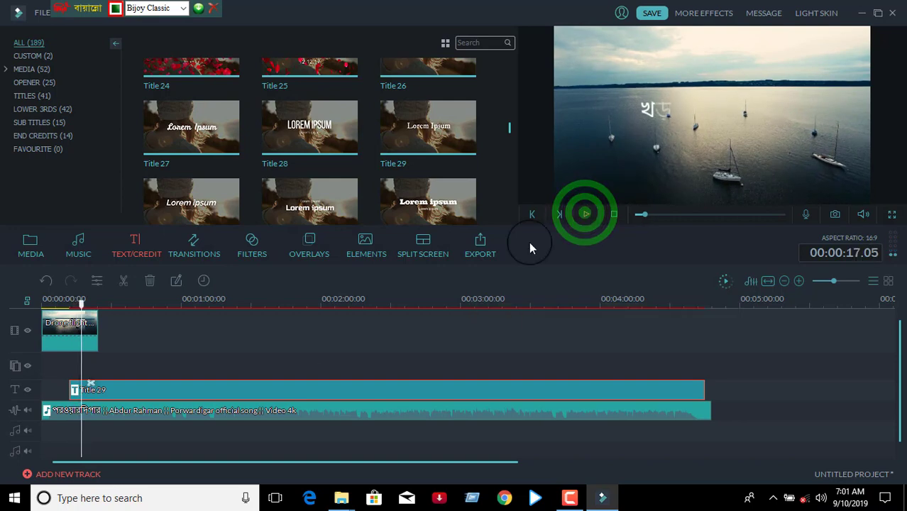
pyautogui.click(90, 387)
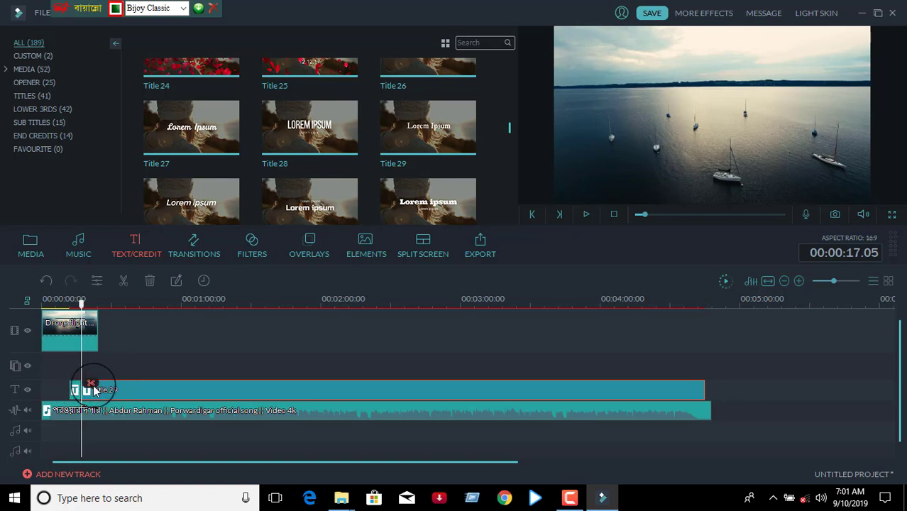
pyautogui.click(71, 387)
pyautogui.click(71, 387)
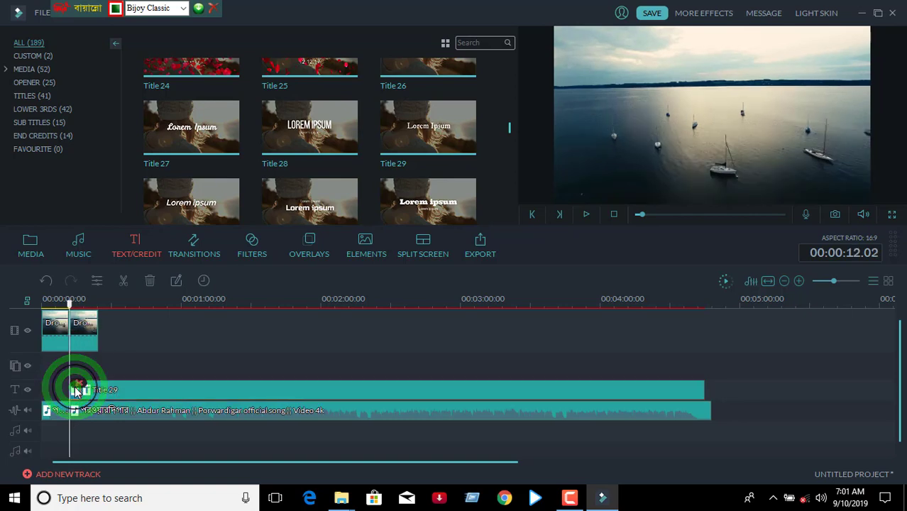
# Replace the Lorem Ipsum text of the title segment at 00:00:12.02 with "gvby‡li cÖwZKv‡R ms‡Mvc‡b" (মানুষের প্রতিকাজে সংগোপনে).
pyautogui.click(81, 387)
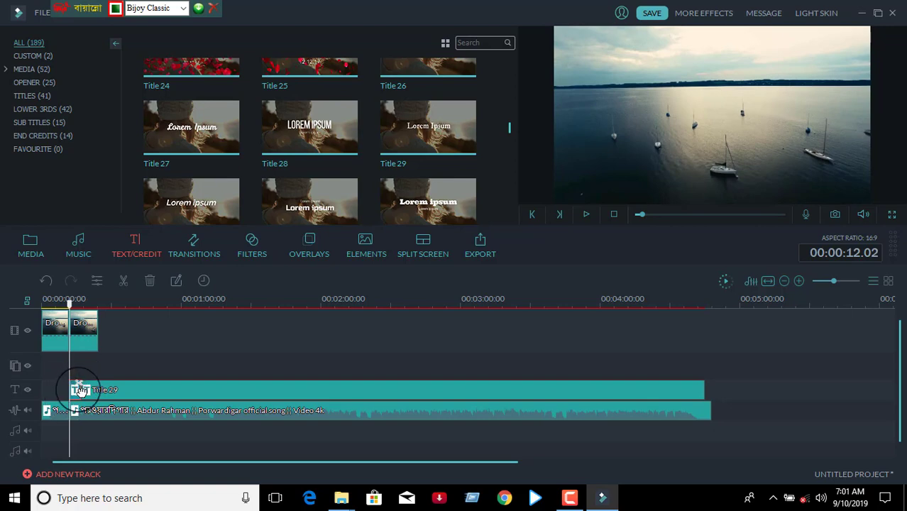
pyautogui.doubleClick(77, 391)
pyautogui.click(361, 135)
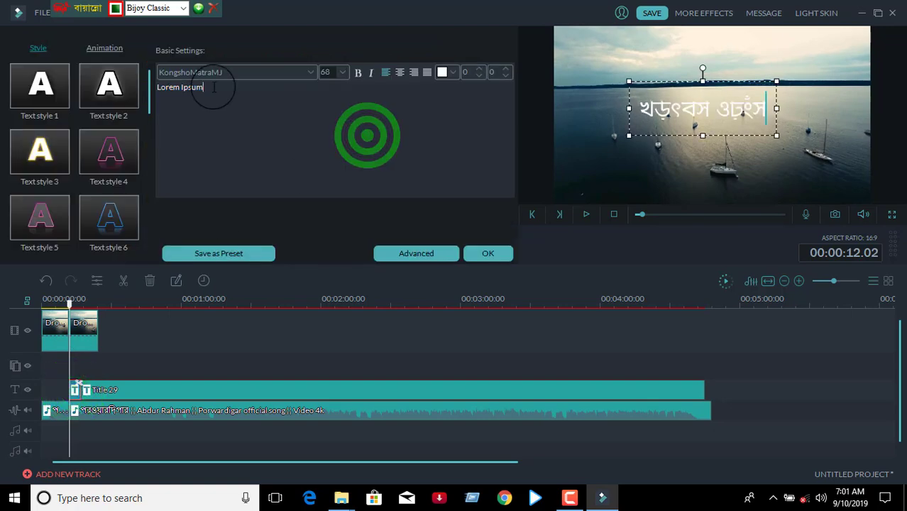
pyautogui.moveTo(220, 86); pyautogui.dragTo(81, 78)
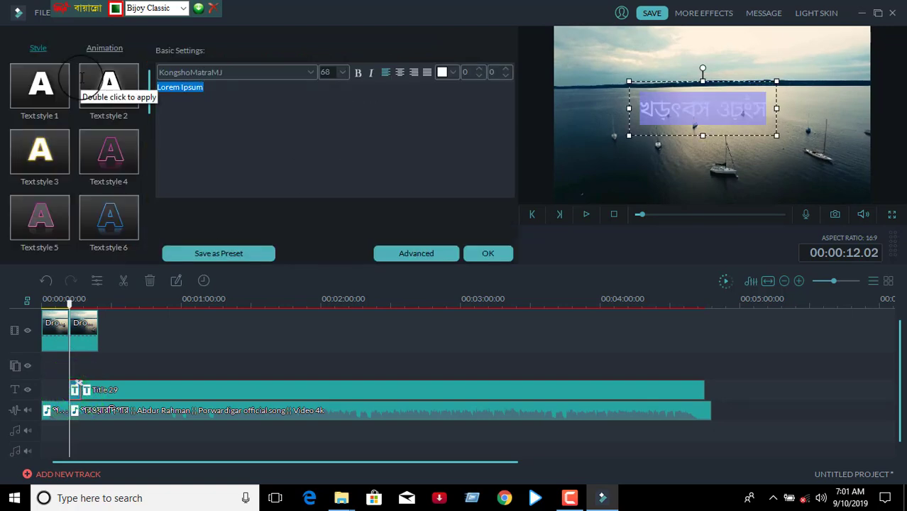
pyautogui.write('gvby‡')
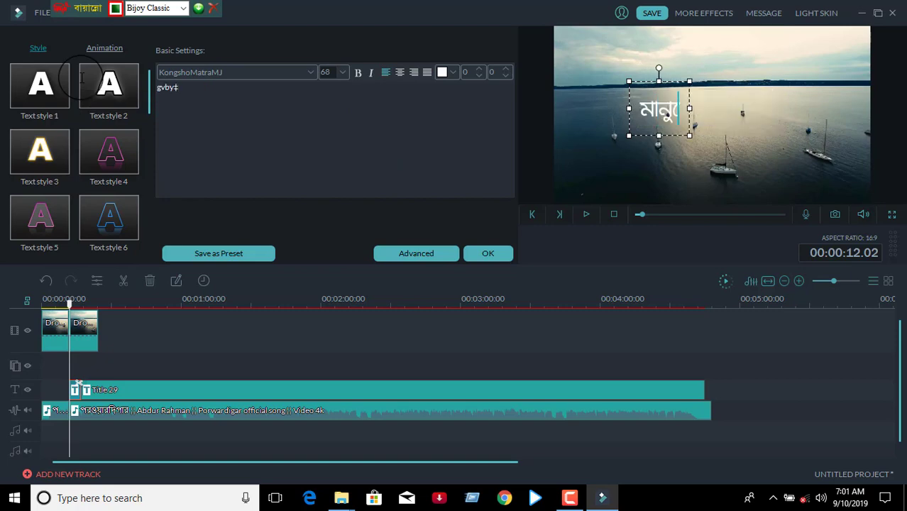
pyautogui.write('li c')
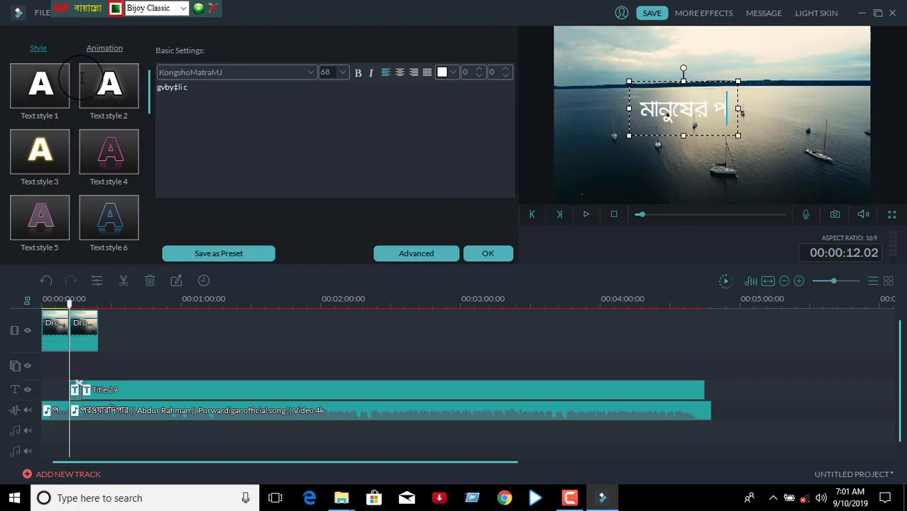
pyautogui.write('ÖwZKv‡R m')
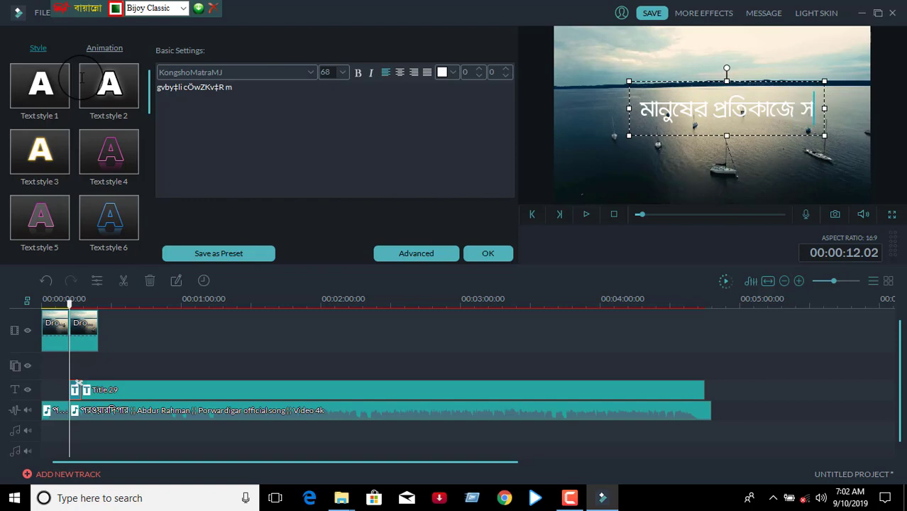
pyautogui.write('s‡Mvc‡b')
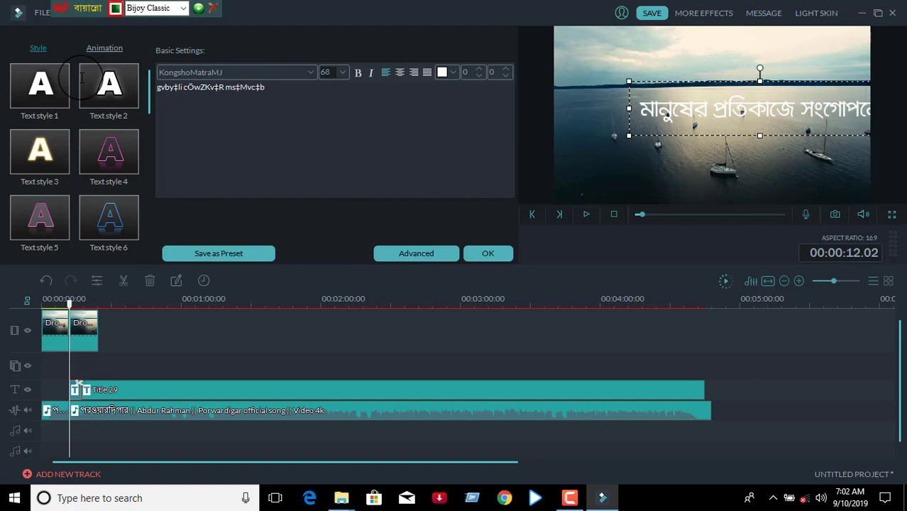
# Set the first lyric line's font size to 48, centre it in the frame and apply the title changes.
pyautogui.moveTo(710, 113); pyautogui.dragTo(672, 119)
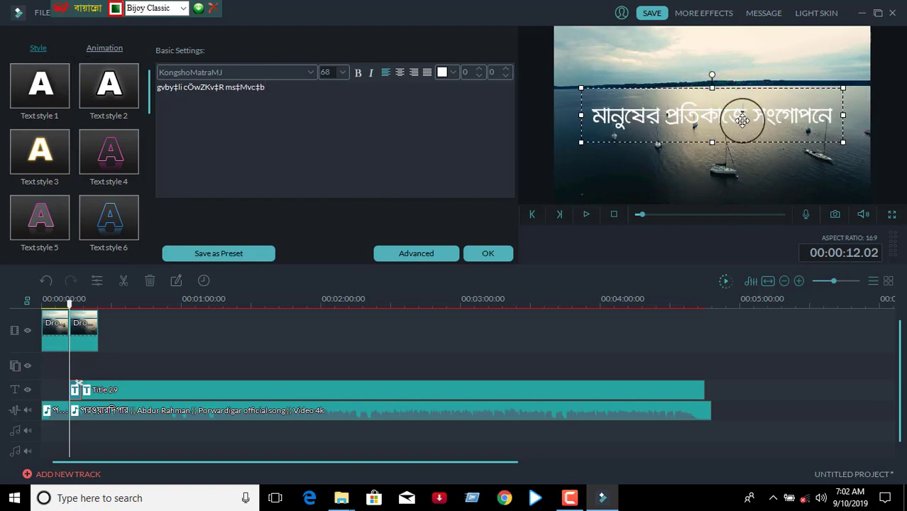
pyautogui.tripleClick(262, 127)
pyautogui.click(342, 72)
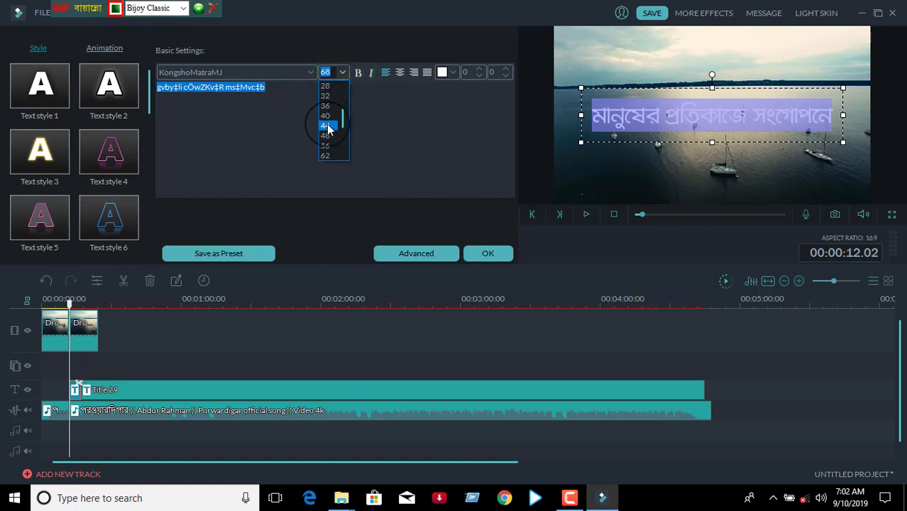
pyautogui.click(326, 117)
pyautogui.click(674, 81)
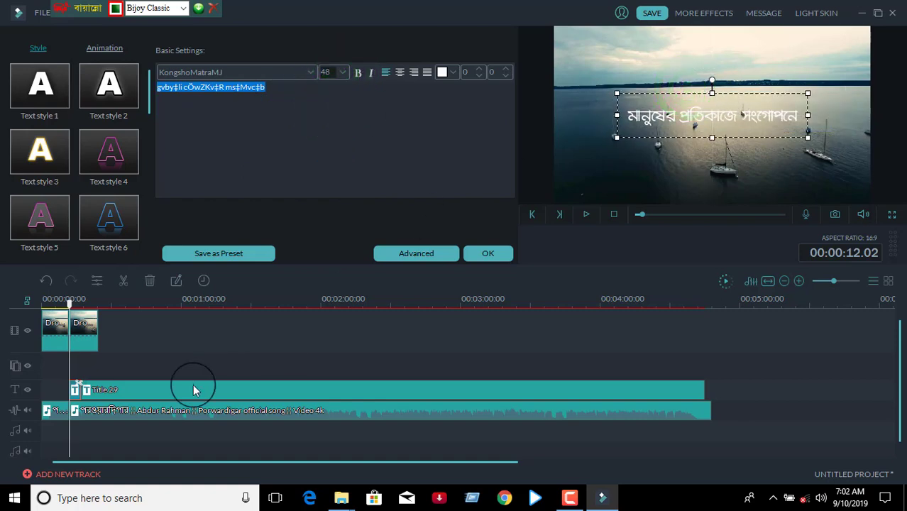
pyautogui.click(501, 254)
# Play on to 00:00:21.16 and split the remaining Title 29 clip there.
pyautogui.click(586, 214)
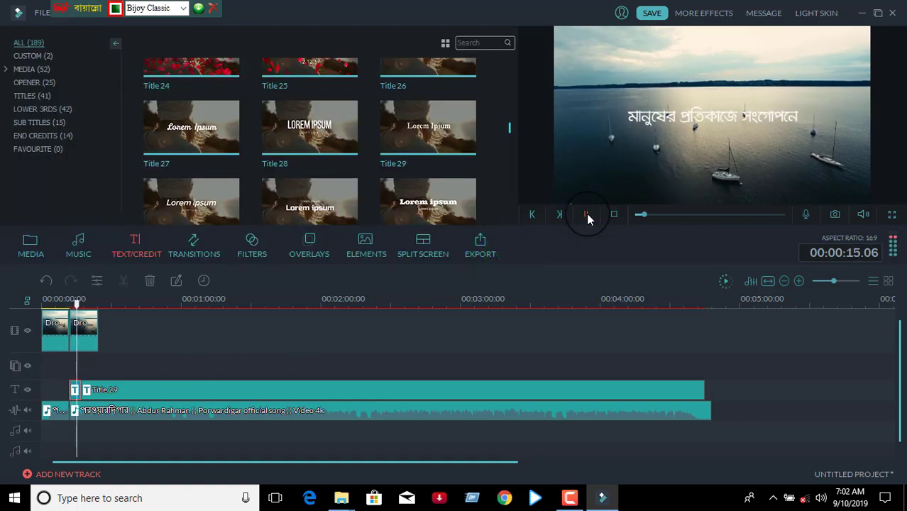
pyautogui.click(587, 214)
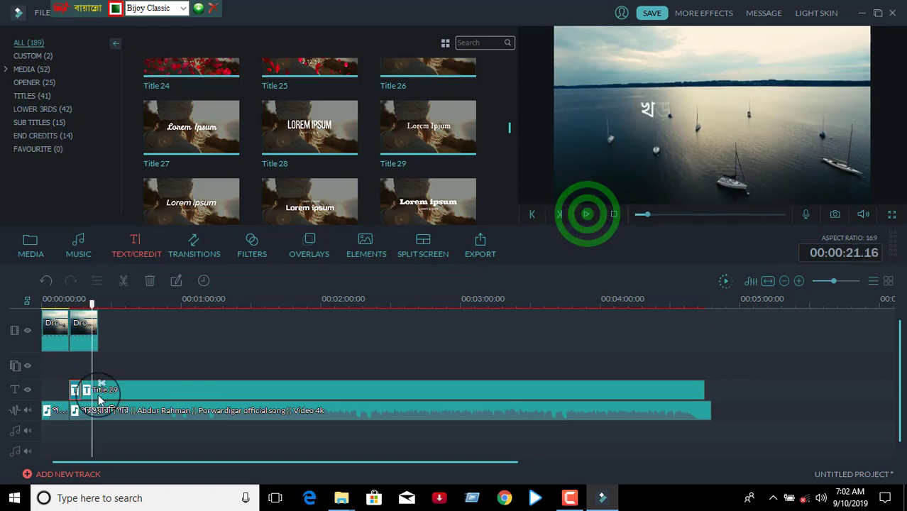
pyautogui.click(100, 389)
# Replace the Lorem Ipsum text of the title segment at 00:00:17.05 with the lyric beginning "wg‡k Av‡Qv mevi" (মিশে আছো সবার).
pyautogui.doubleClick(81, 389)
pyautogui.click(344, 142)
pyautogui.hotkey('ctrl', 'a')
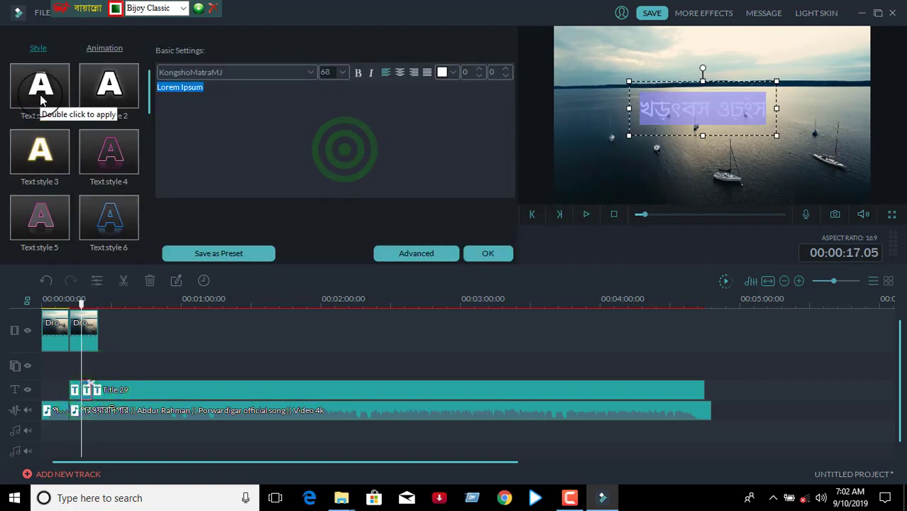
pyautogui.write('wg‡k Av‡Qv mevi')
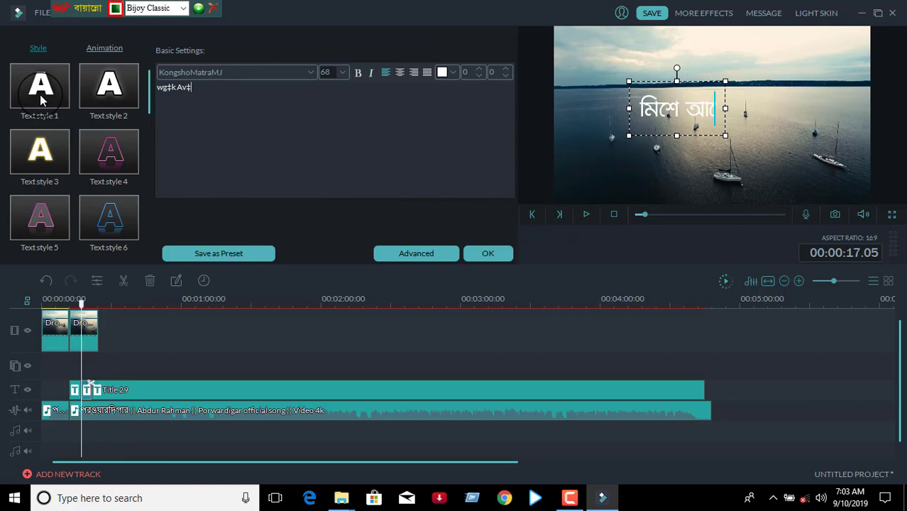
pyautogui.write(' c')
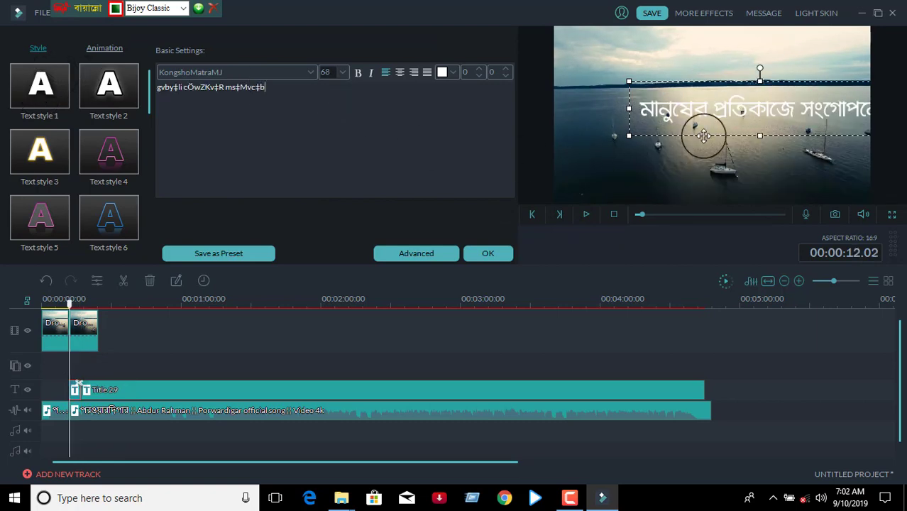
# Move the lyric line at 00:00:12.02 inside the frame, set its font size to 48 and re-centre it over the footage.
pyautogui.click(724, 79)
pyautogui.moveTo(724, 79); pyautogui.dragTo(677, 83)
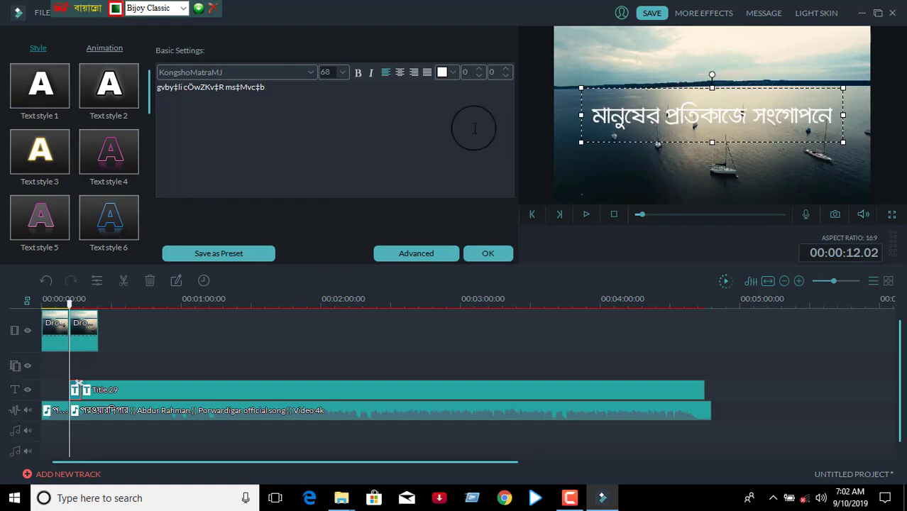
pyautogui.doubleClick(260, 126)
pyautogui.doubleClick(312, 97)
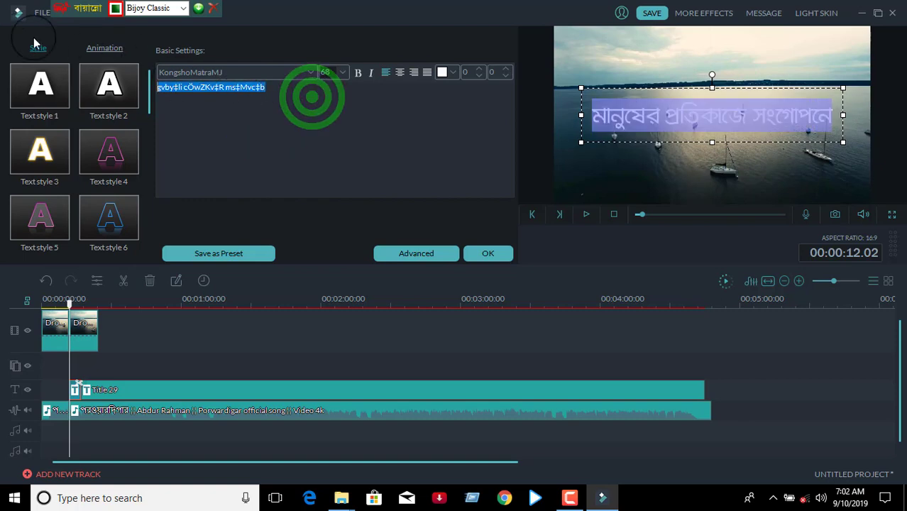
pyautogui.click(343, 74)
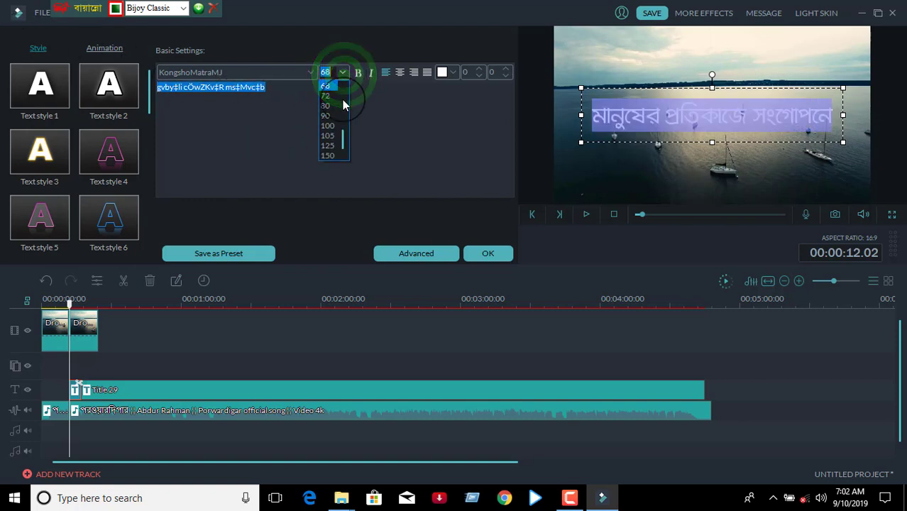
pyautogui.scroll(2, 325, 102)
pyautogui.scroll(3, 325, 103)
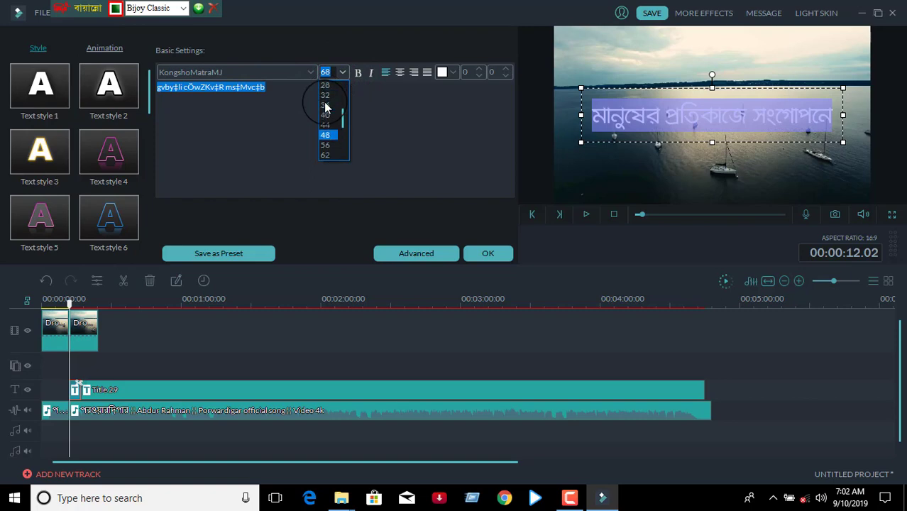
pyautogui.click(325, 114)
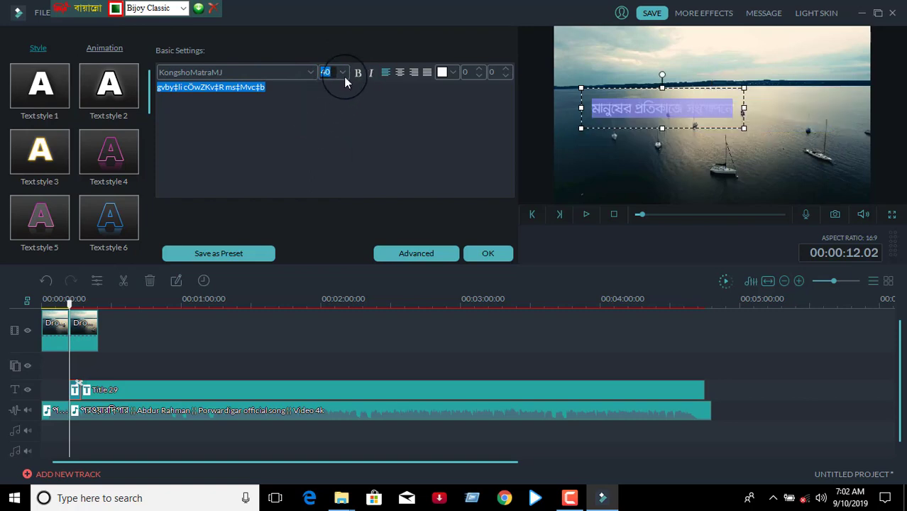
pyautogui.click(342, 73)
pyautogui.click(330, 108)
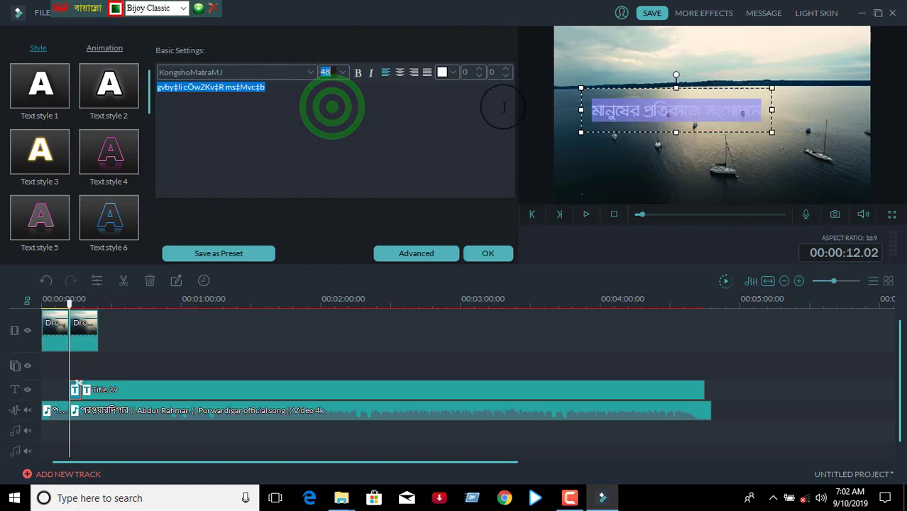
pyautogui.moveTo(684, 85); pyautogui.dragTo(721, 92)
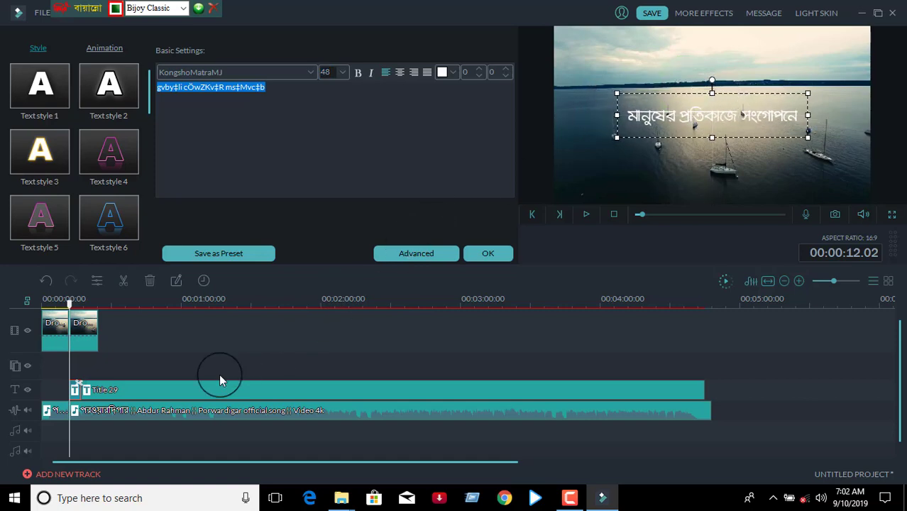
pyautogui.click(501, 253)
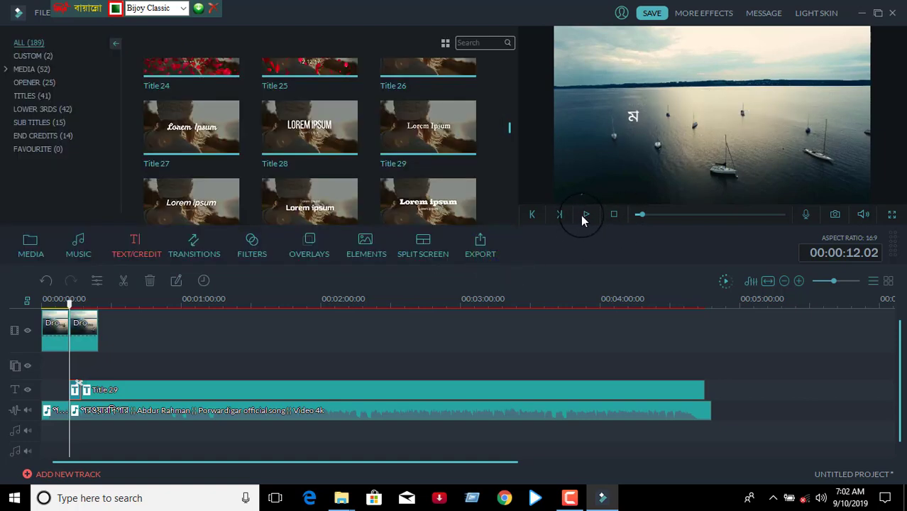
# Preview the first lyric line from 00:00:12.02 and split the following title clip at 00:00:21.16.
pyautogui.click(585, 214)
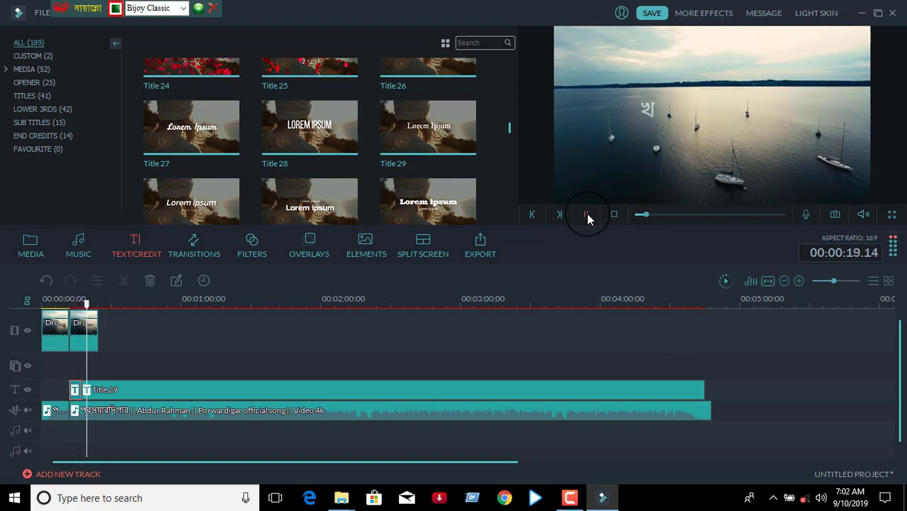
pyautogui.click(587, 213)
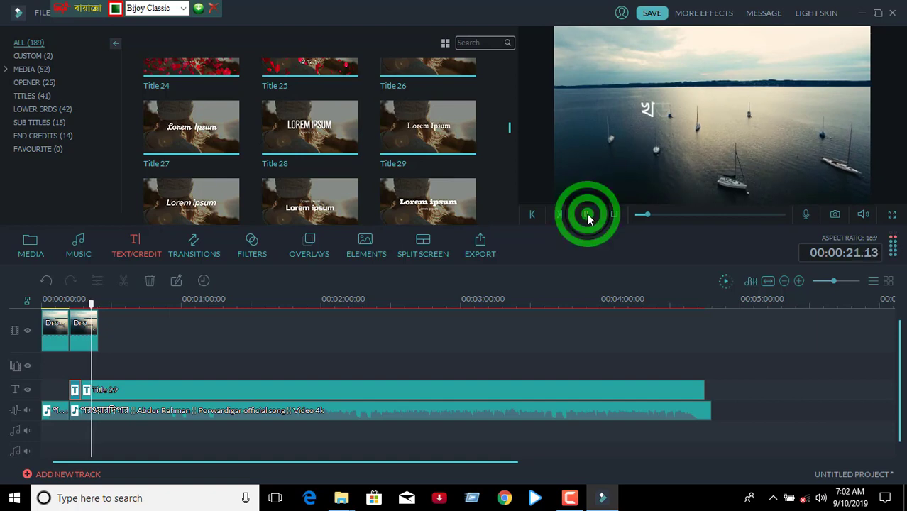
pyautogui.click(100, 390)
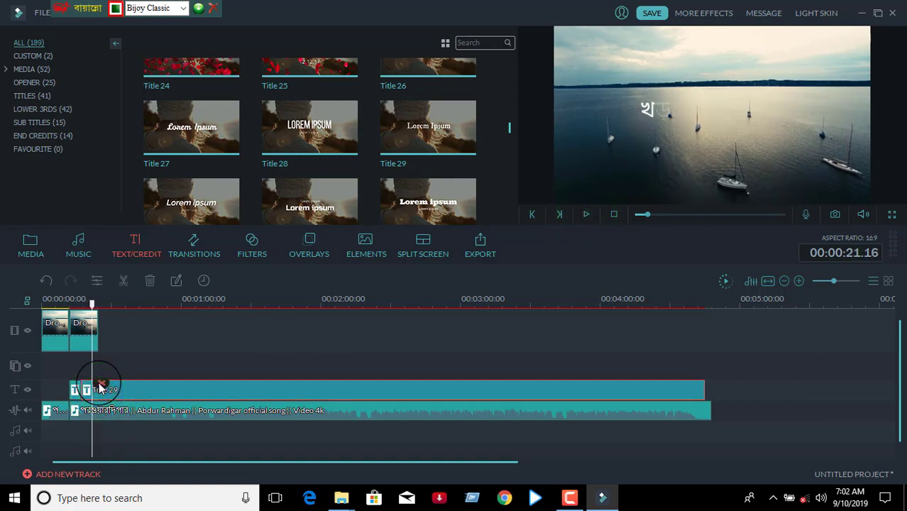
pyautogui.click(93, 387)
# Replace the second title segment's placeholder with "wg‡k Av‡Qv mevi cÖwZwUÿ‡b" (মিশে আছো সবার প্রতিটিক্ষনে) and centre the line in the frame.
pyautogui.click(81, 387)
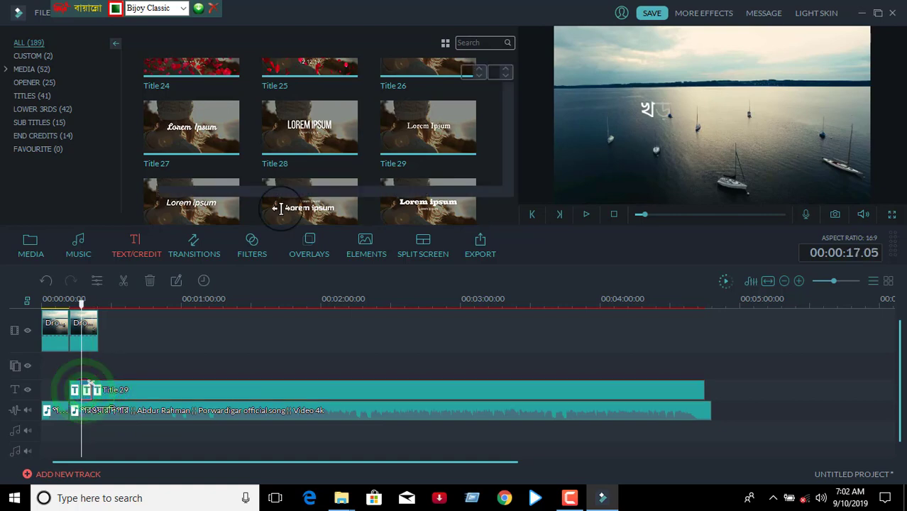
pyautogui.click(334, 147)
pyautogui.hotkey('ctrl', 'a')
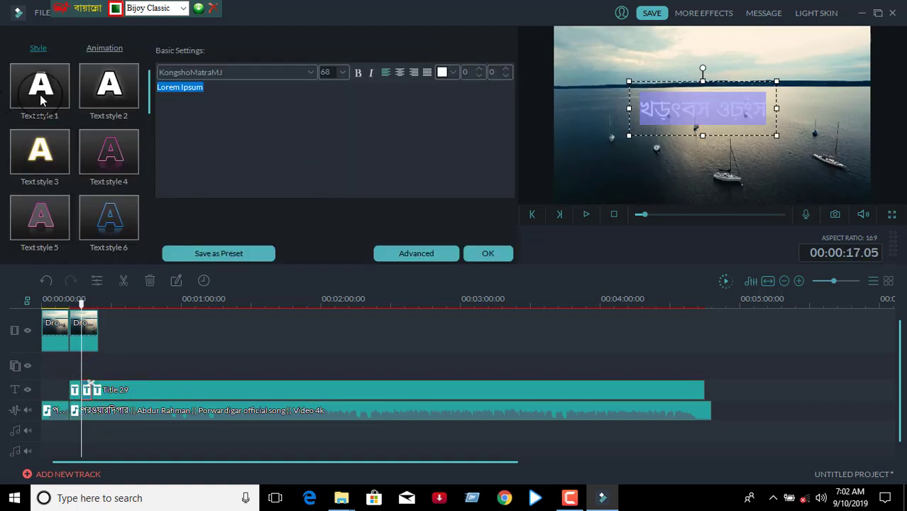
pyautogui.write('wg‡k Av‡Qv mevi cÖwZwU¶‡b')
pyautogui.click(371, 105)
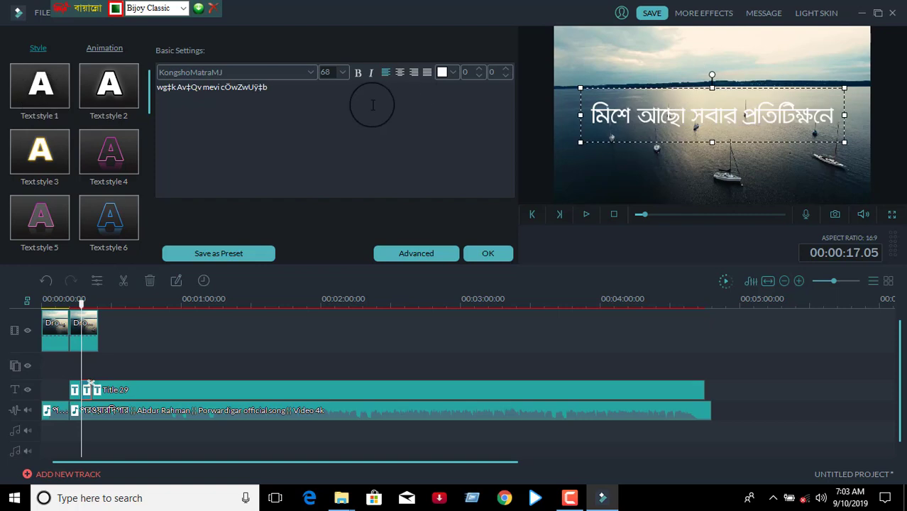
# Check the font size used by the first lyric title at 00:00:12.02 and close its settings.
pyautogui.click(82, 397)
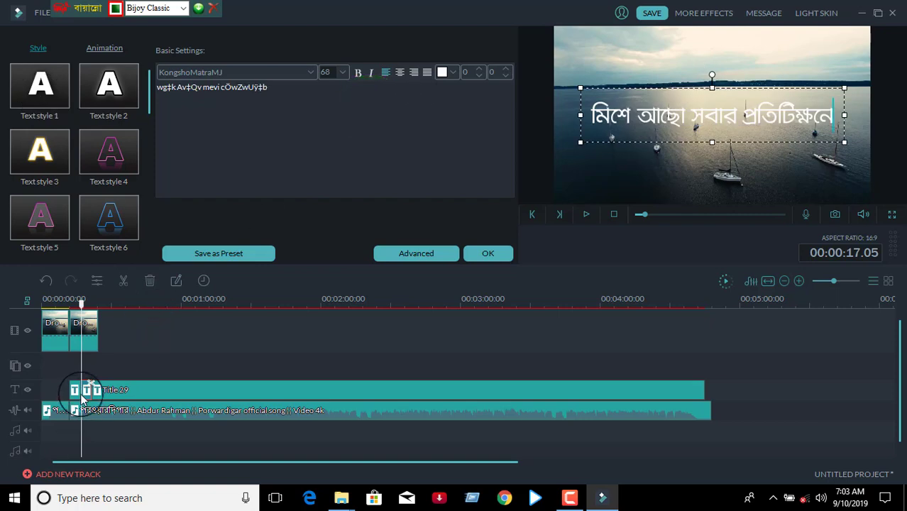
pyautogui.click(74, 390)
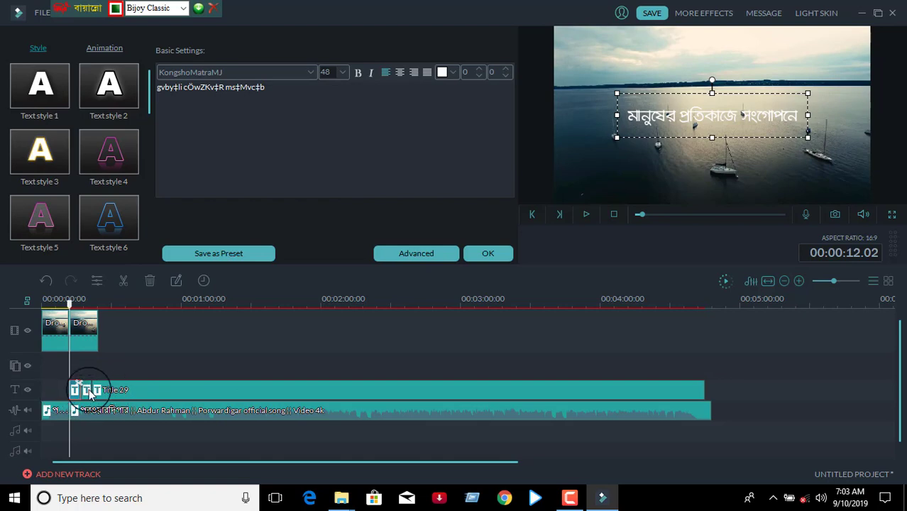
pyautogui.click(497, 254)
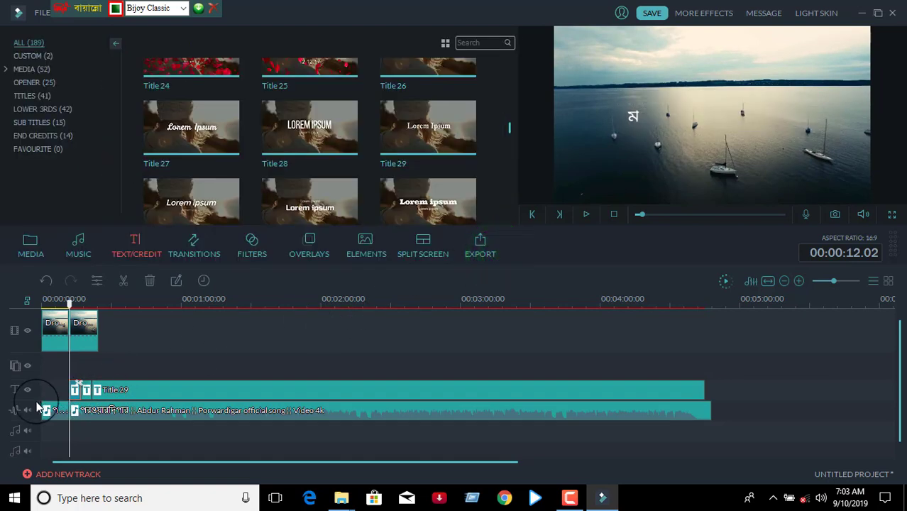
# Set the font size of the second lyric title at 00:00:17.05 to 48.
pyautogui.click(83, 390)
pyautogui.doubleClick(84, 390)
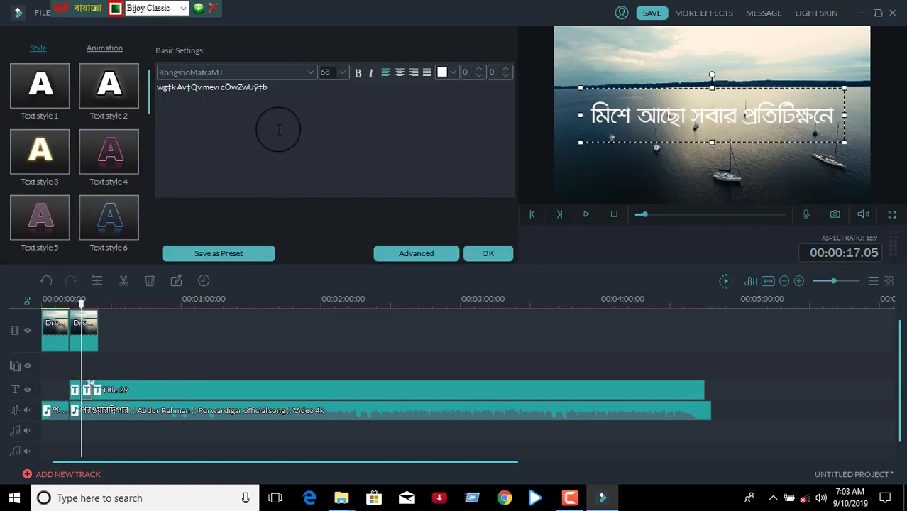
pyautogui.click(343, 72)
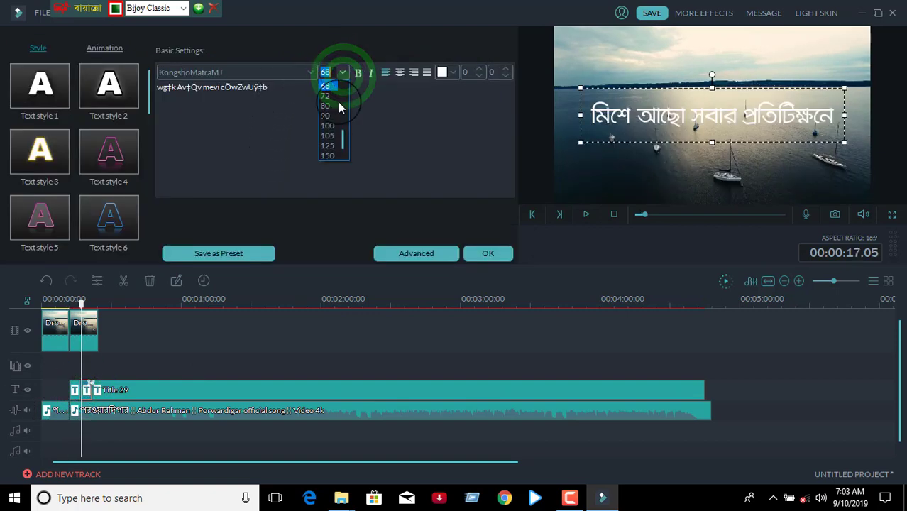
pyautogui.scroll(3, 334, 106)
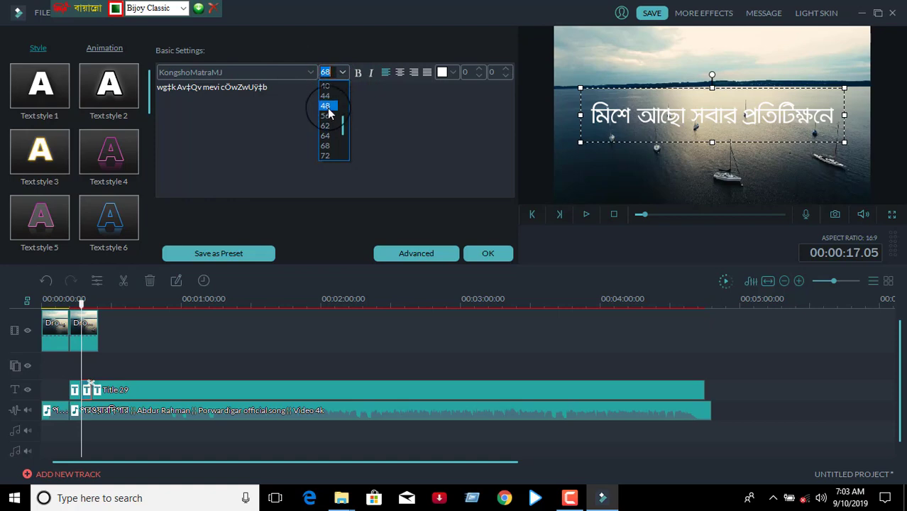
pyautogui.click(328, 110)
pyautogui.click(489, 254)
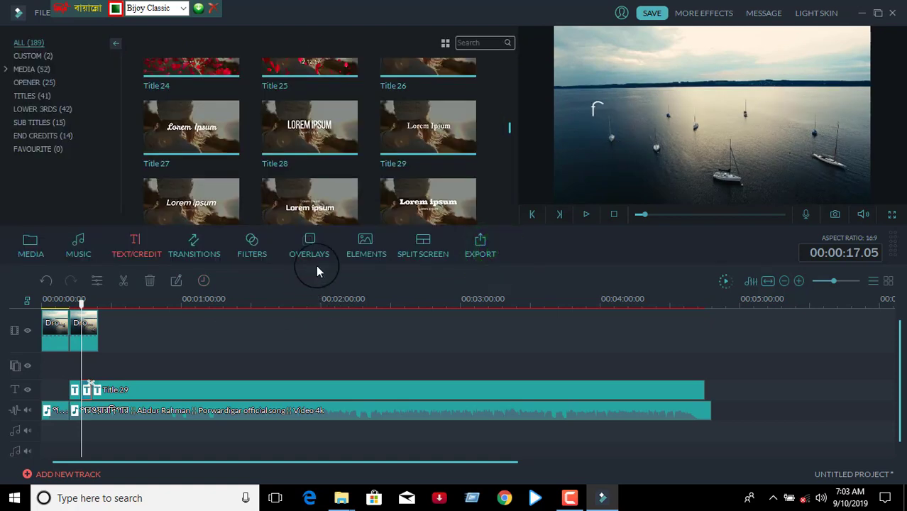
# Set the font size of the remaining placeholder title clip at 00:00:21.16 to 48.
pyautogui.doubleClick(450, 392)
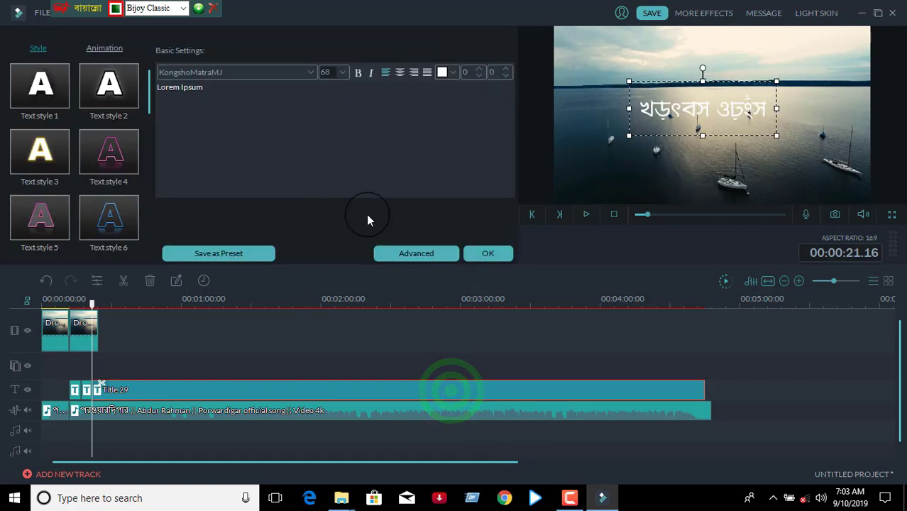
pyautogui.click(344, 74)
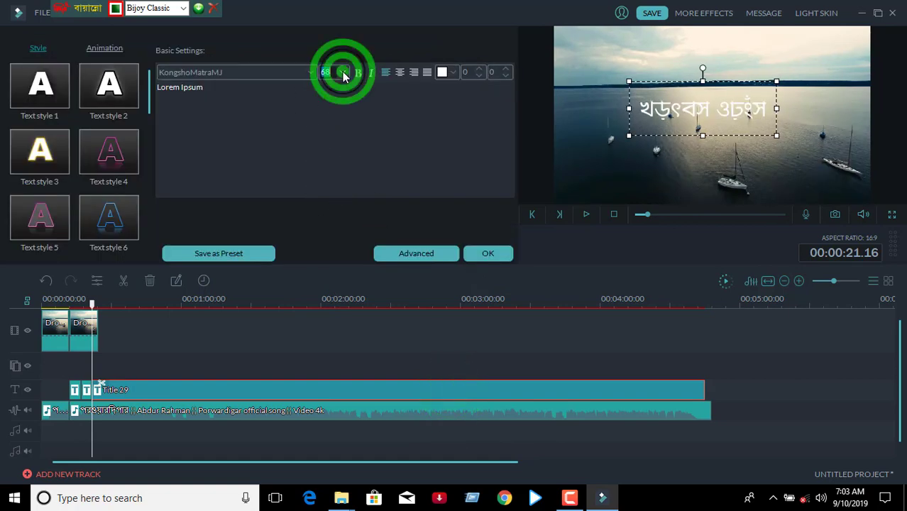
pyautogui.scroll(2, 344, 130)
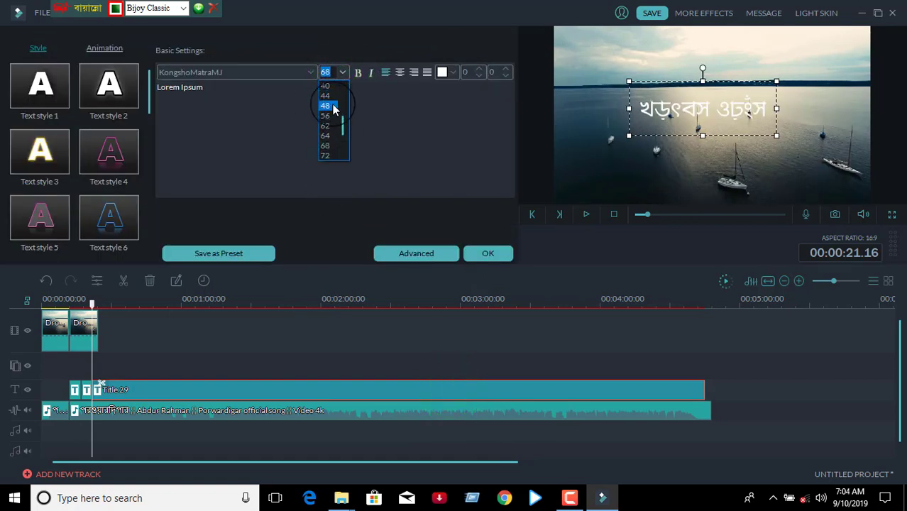
pyautogui.click(335, 107)
pyautogui.click(487, 257)
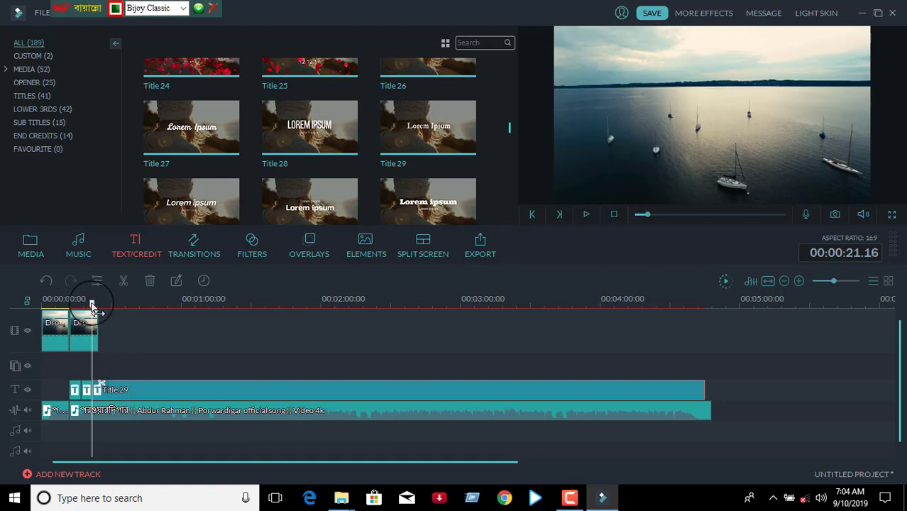
# Grade the second drone clip with the Mission Impossible 3D LUT, contrast 34 and saturation 70, and slow its speed to 0.120.
pyautogui.moveTo(93, 305)
pyautogui.mouseDown()
pyautogui.moveTo(131, 306)
pyautogui.moveTo(105, 305)
pyautogui.mouseUp()
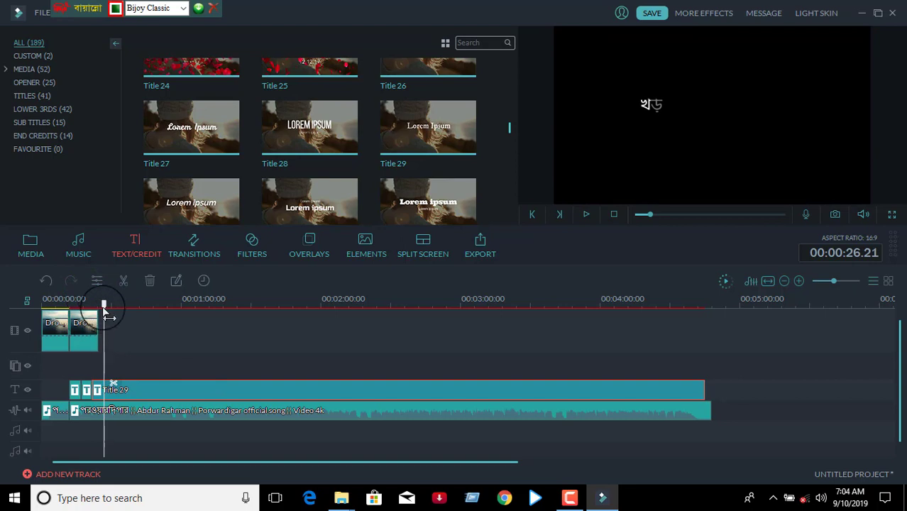
pyautogui.moveTo(107, 317); pyautogui.dragTo(80, 306)
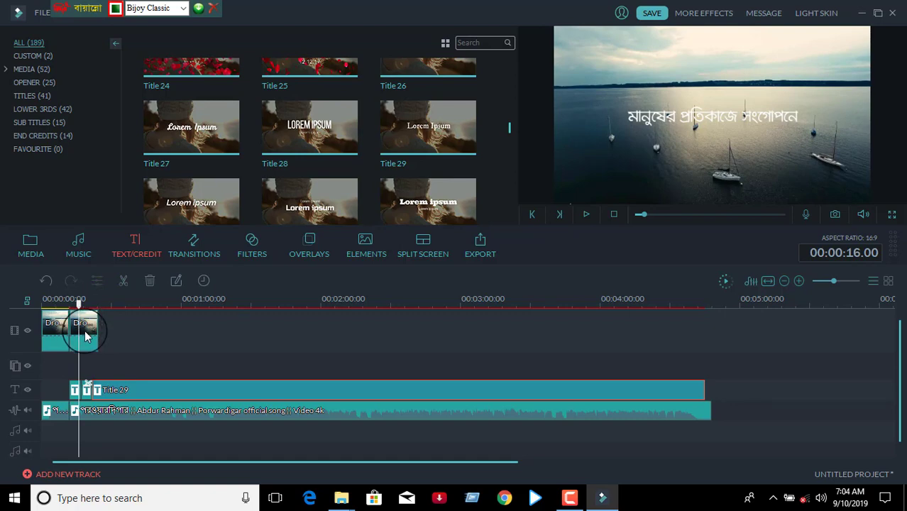
pyautogui.doubleClick(85, 335)
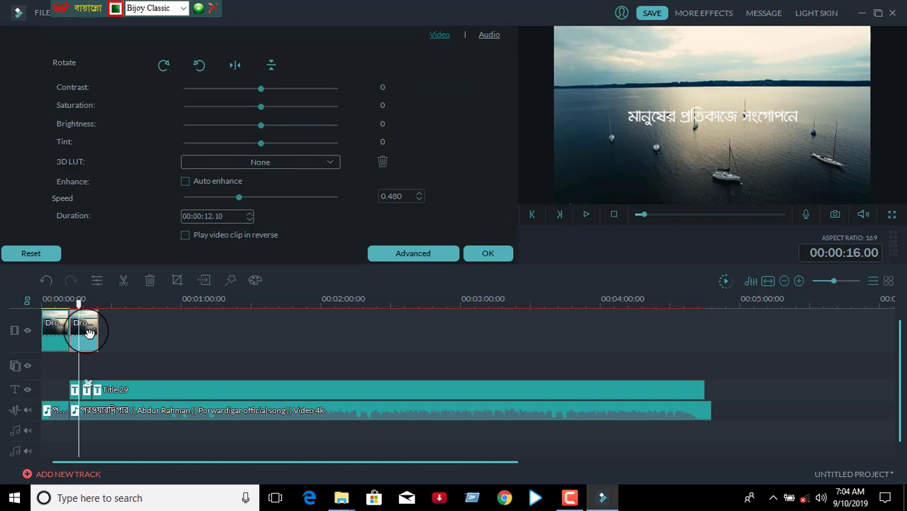
pyautogui.click(292, 163)
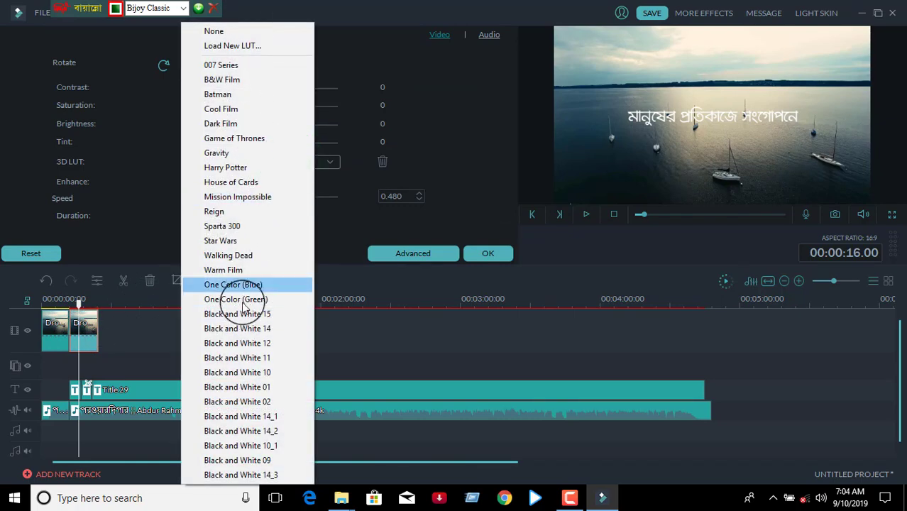
pyautogui.click(257, 197)
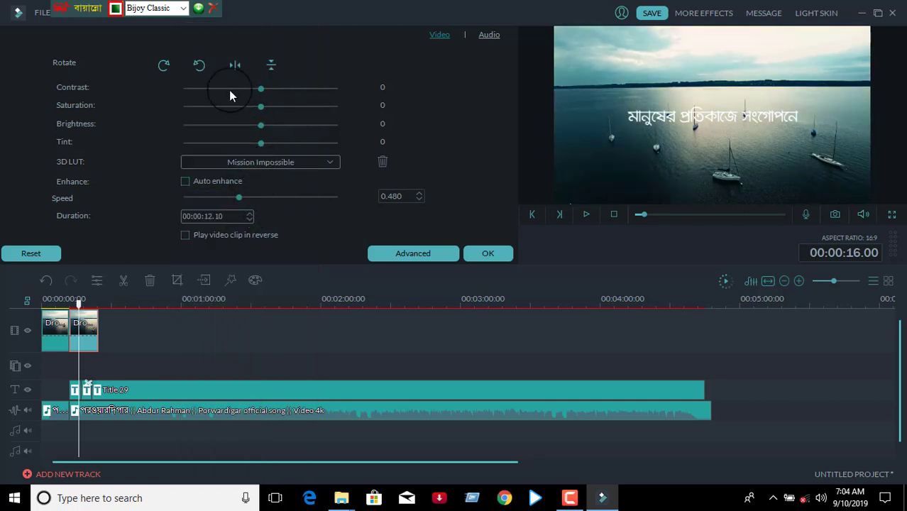
pyautogui.moveTo(261, 90); pyautogui.dragTo(216, 128)
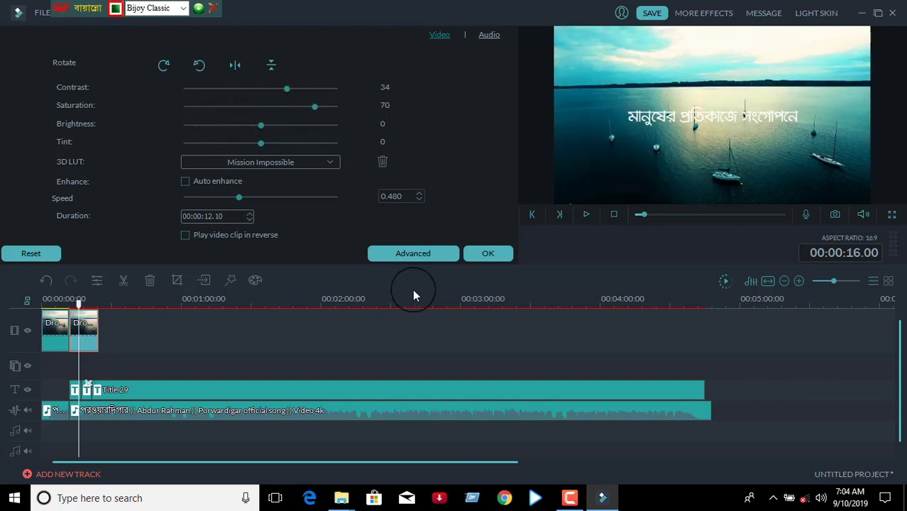
pyautogui.click(502, 253)
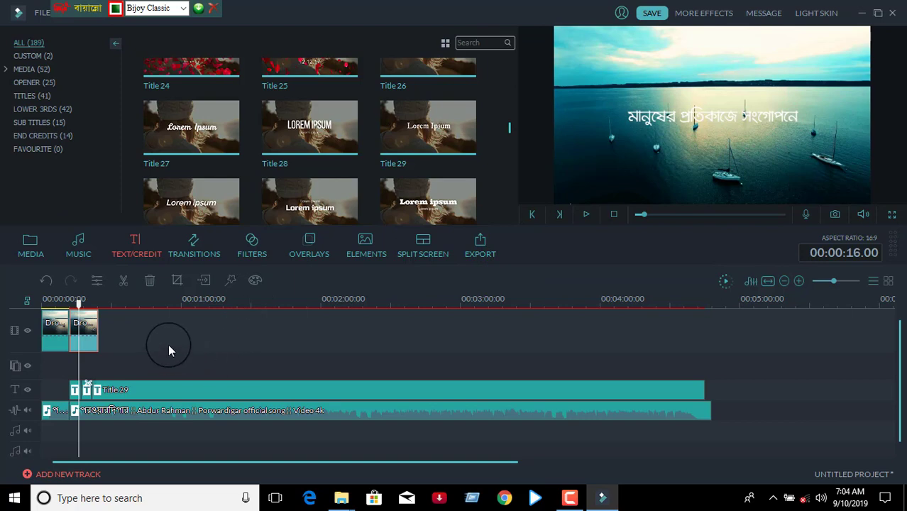
pyautogui.doubleClick(78, 330)
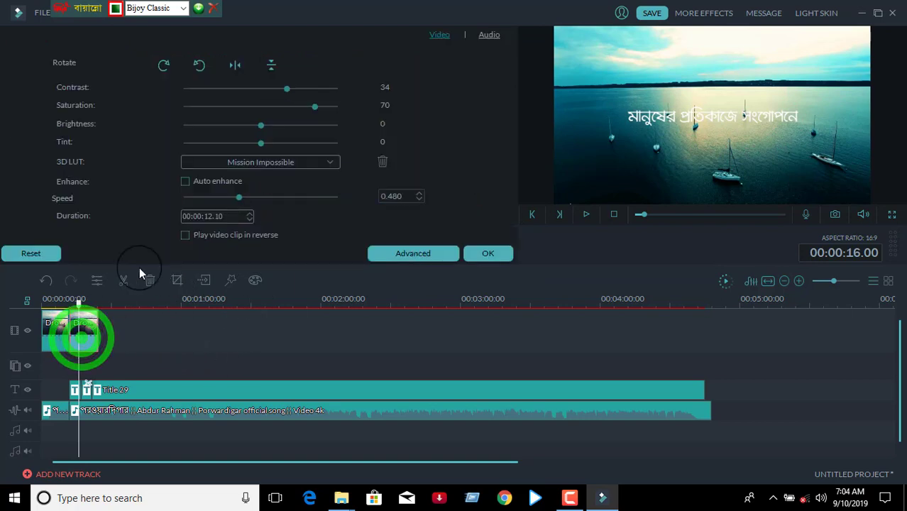
pyautogui.click(225, 198)
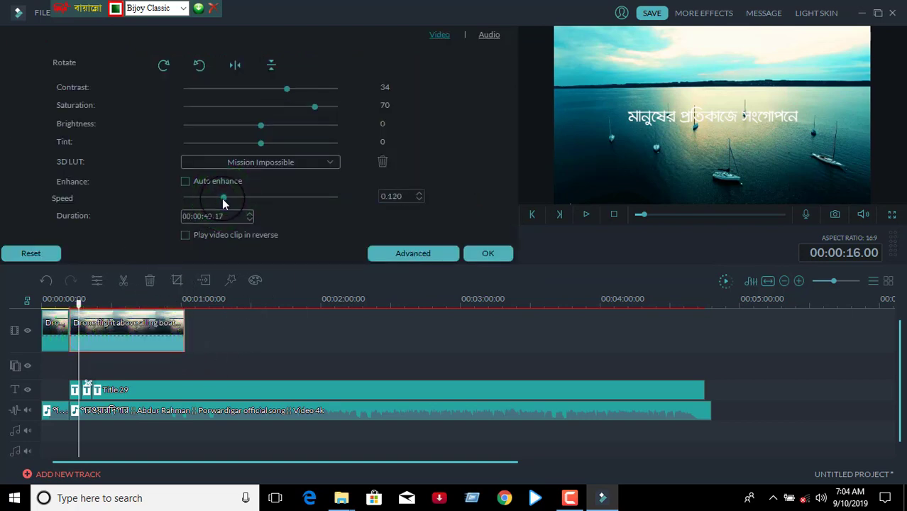
# Copy the first two lyric titles and paste the pair at 00:00:22.14 and again at 00:00:33.10.
pyautogui.click(71, 372)
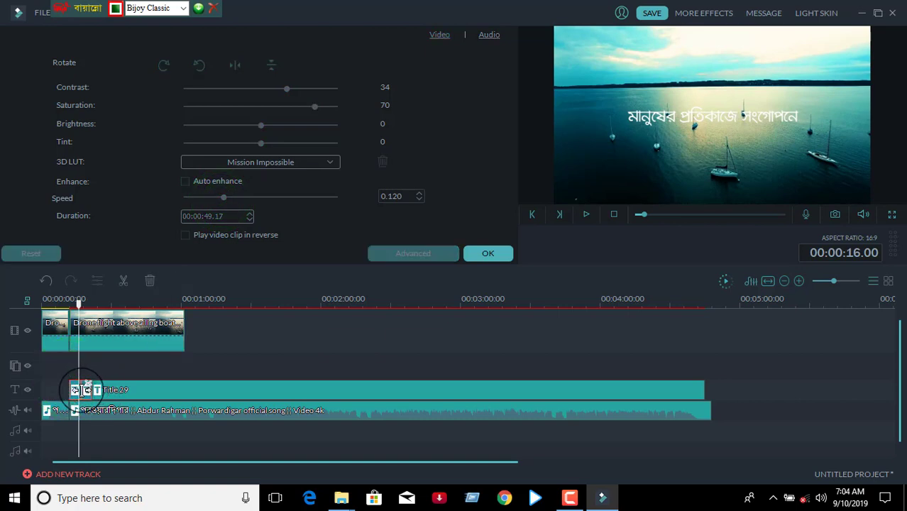
pyautogui.rightClick(81, 390)
pyautogui.click(113, 314)
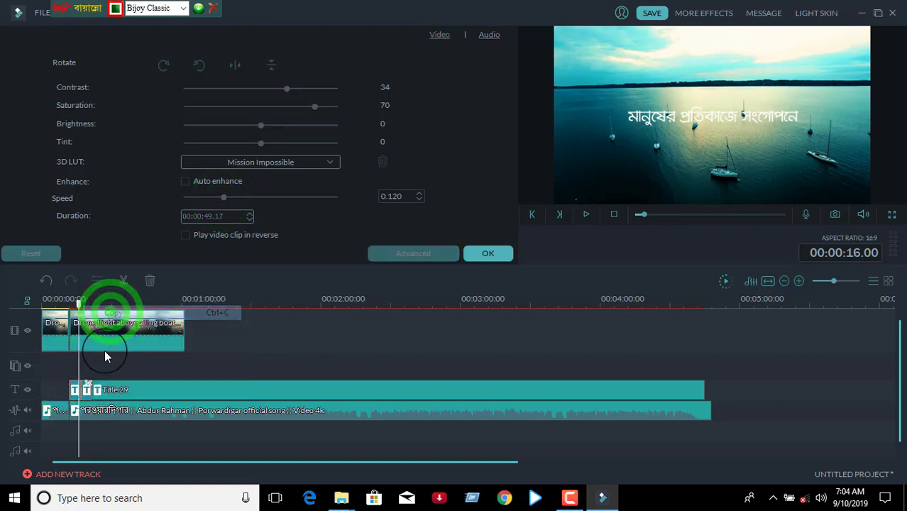
pyautogui.click(92, 302)
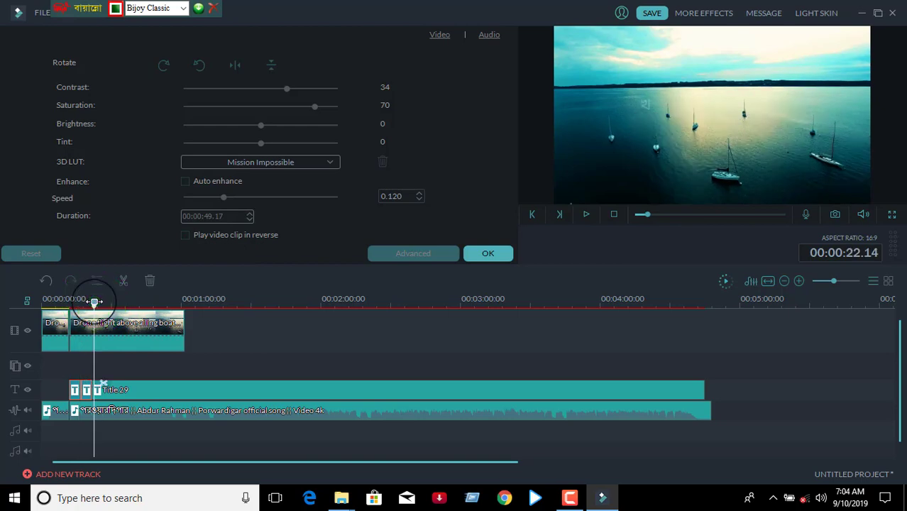
pyautogui.hotkey('ctrl', 'v')
pyautogui.click(124, 327)
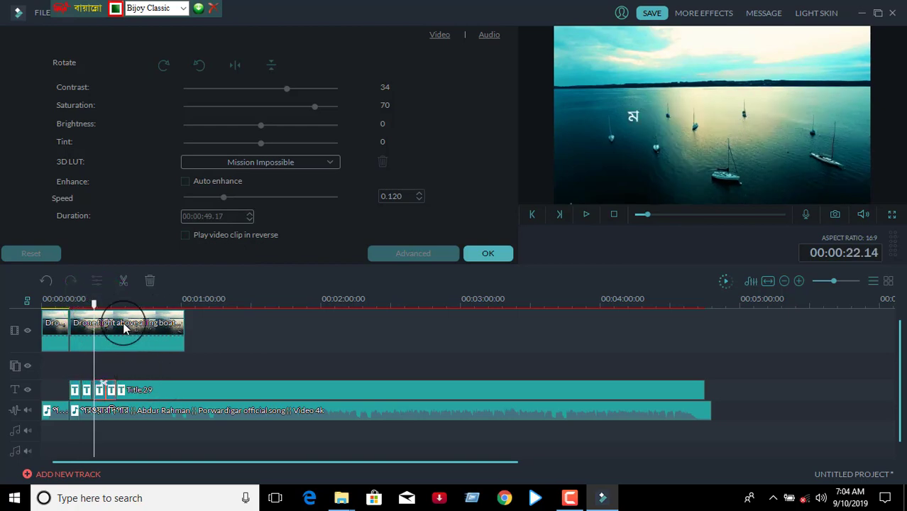
pyautogui.click(119, 299)
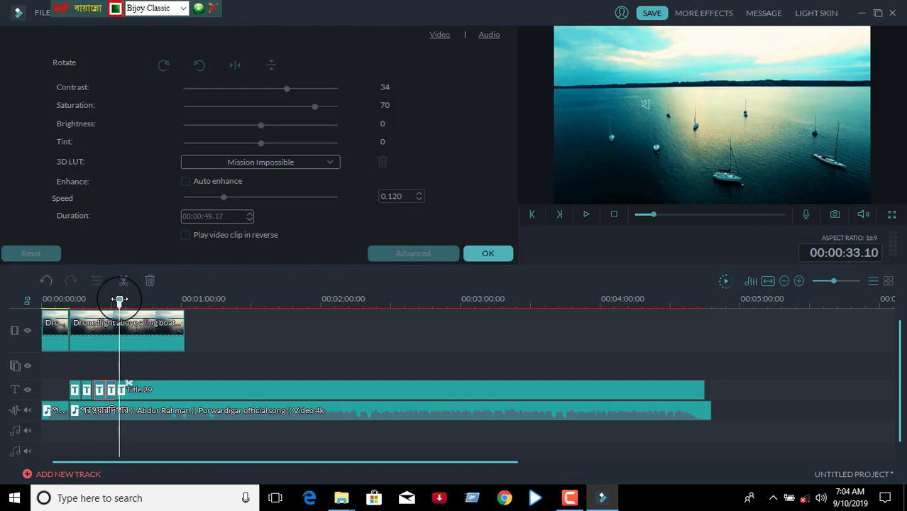
pyautogui.hotkey('ctrl', 'v')
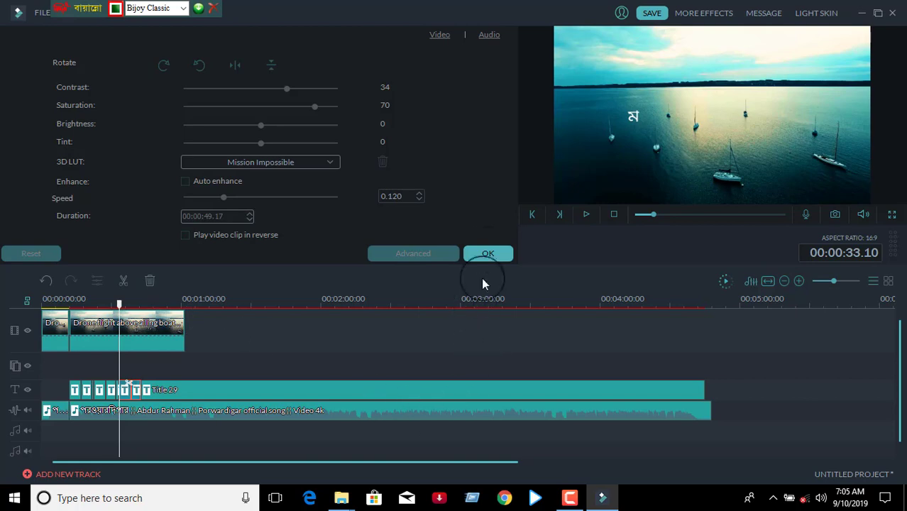
pyautogui.click(488, 254)
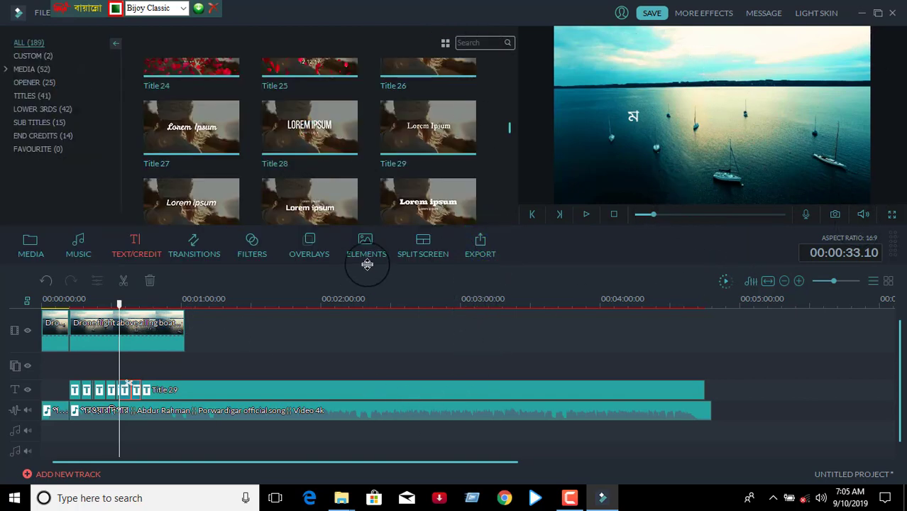
# Add the Cinema 21:9 overlay at the start of the timeline and extend it to the end of the footage.
pyautogui.click(312, 244)
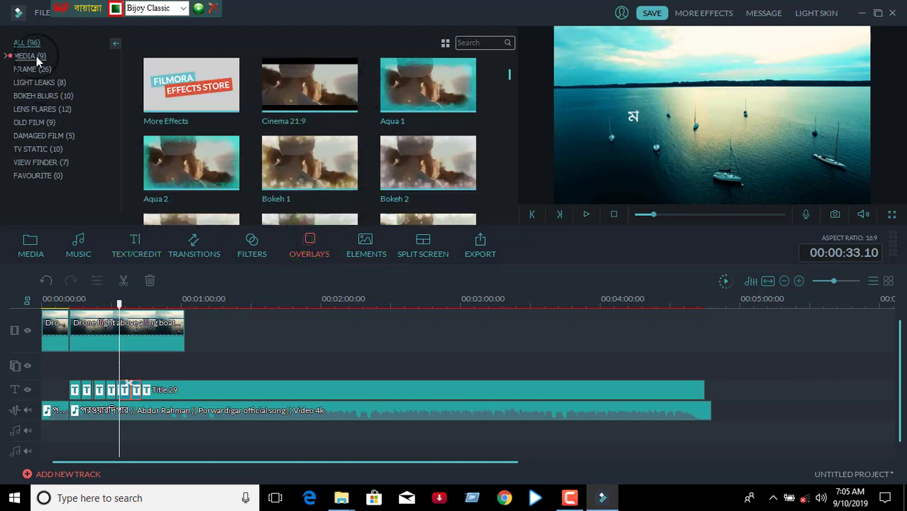
pyautogui.click(193, 84)
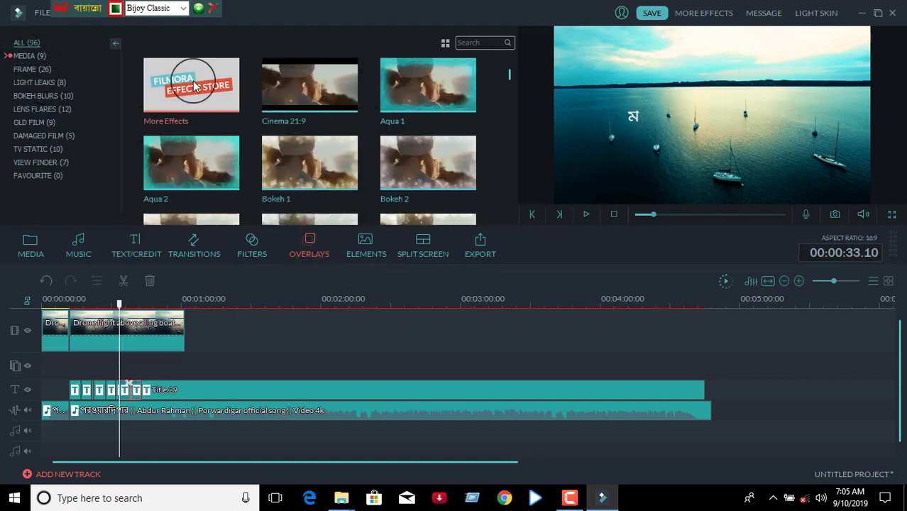
pyautogui.click(307, 99)
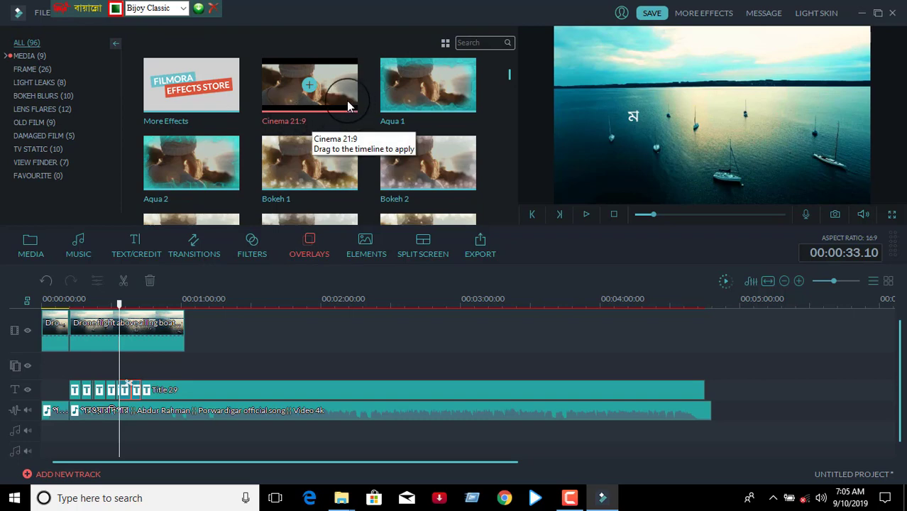
pyautogui.moveTo(348, 106); pyautogui.dragTo(45, 363)
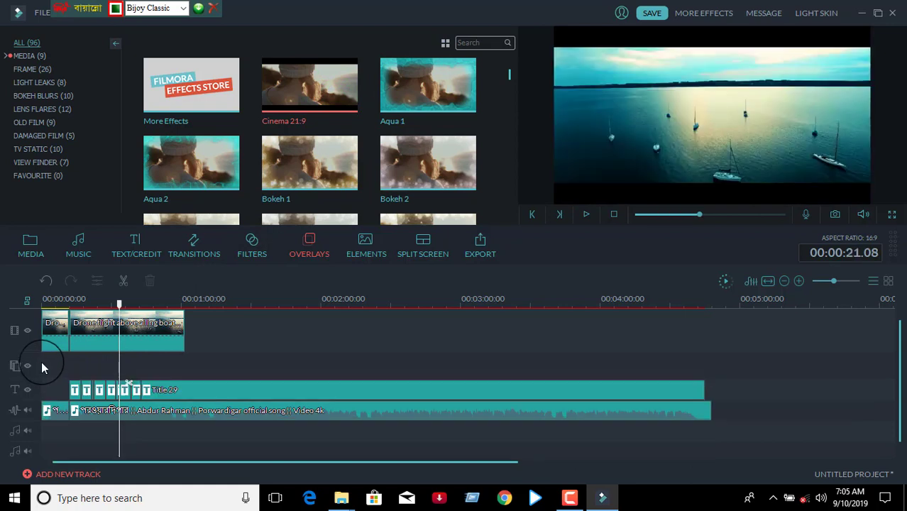
pyautogui.moveTo(308, 91); pyautogui.dragTo(47, 360)
pyautogui.moveTo(50, 362); pyautogui.dragTo(183, 357)
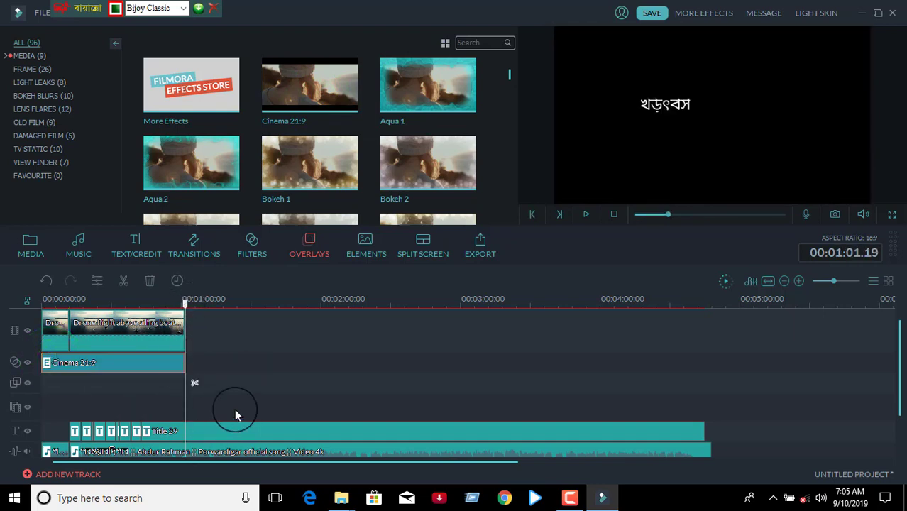
# Split the last title and the song audio at 00:01:01.19 and delete the parts beyond the footage.
pyautogui.scroll(-1, 234, 408)
pyautogui.click(245, 363)
pyautogui.click(194, 385)
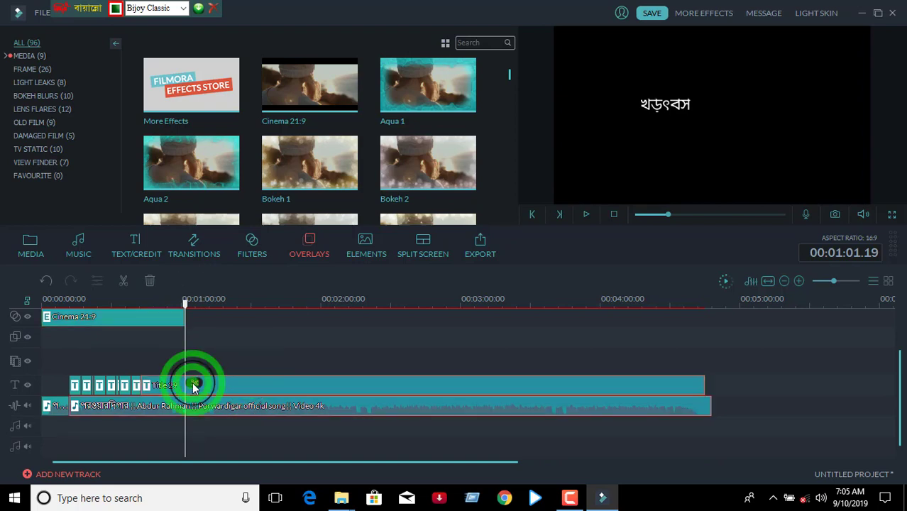
pyautogui.hotkey('ctrl', 'b')
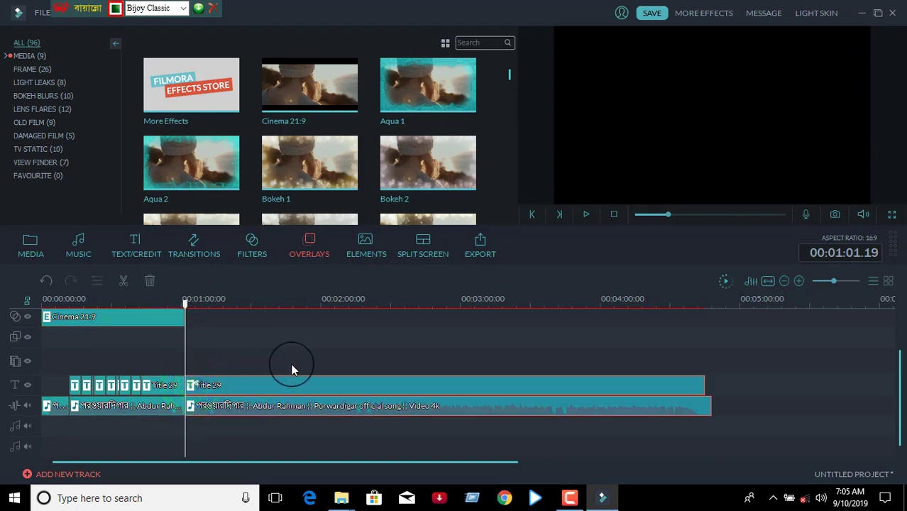
pyautogui.press('Delete')
pyautogui.scroll(1, 235, 374)
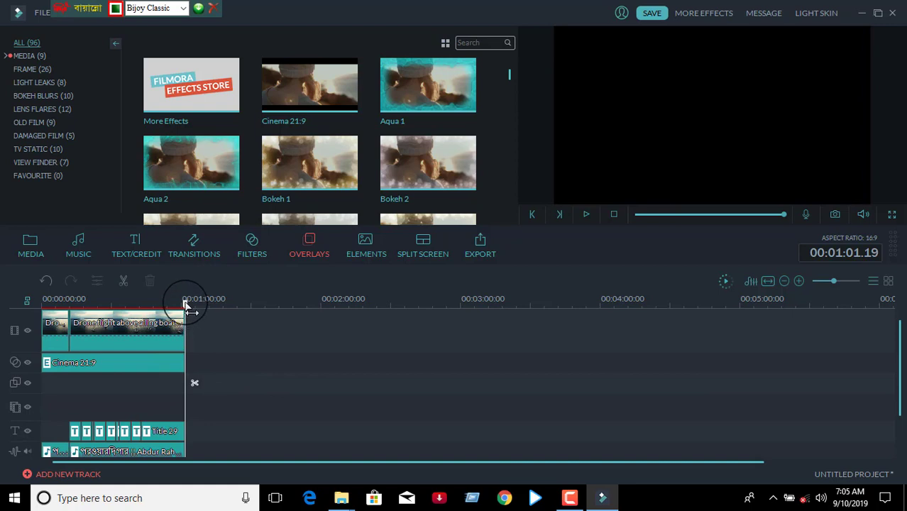
# Preview the sequence from the beginning, pause at 00:00:03.00 and select the opening audio clip.
pyautogui.moveTo(186, 304); pyautogui.dragTo(14, 312)
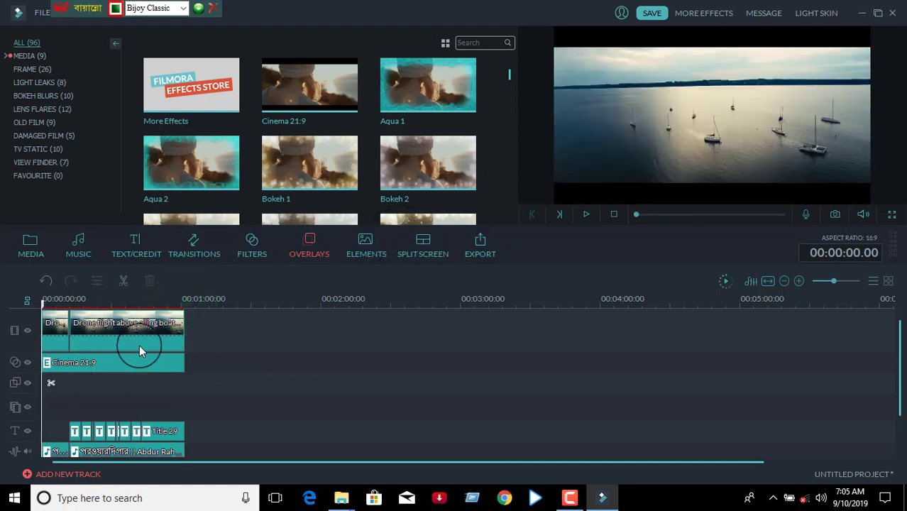
pyautogui.click(587, 215)
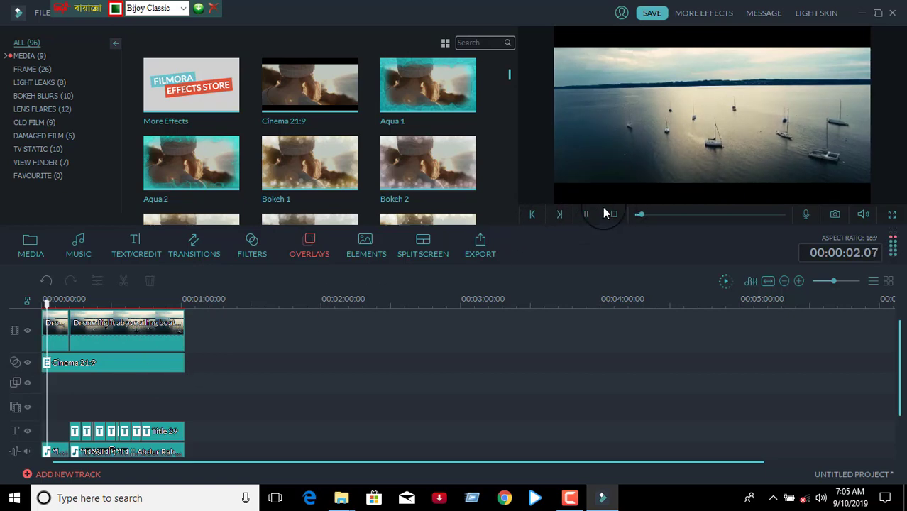
pyautogui.click(586, 215)
pyautogui.click(50, 451)
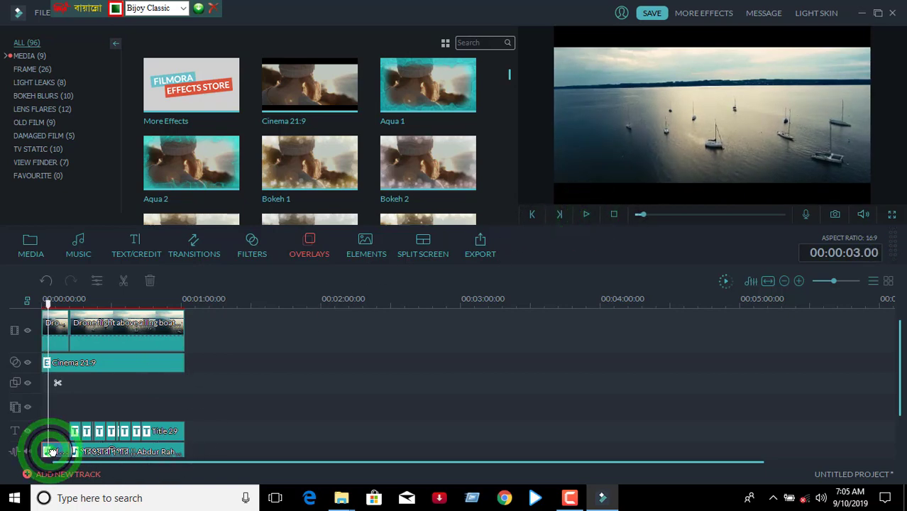
# Delete the opening audio clip and move all lyric titles with the song audio to the start of the timeline.
pyautogui.press('Delete')
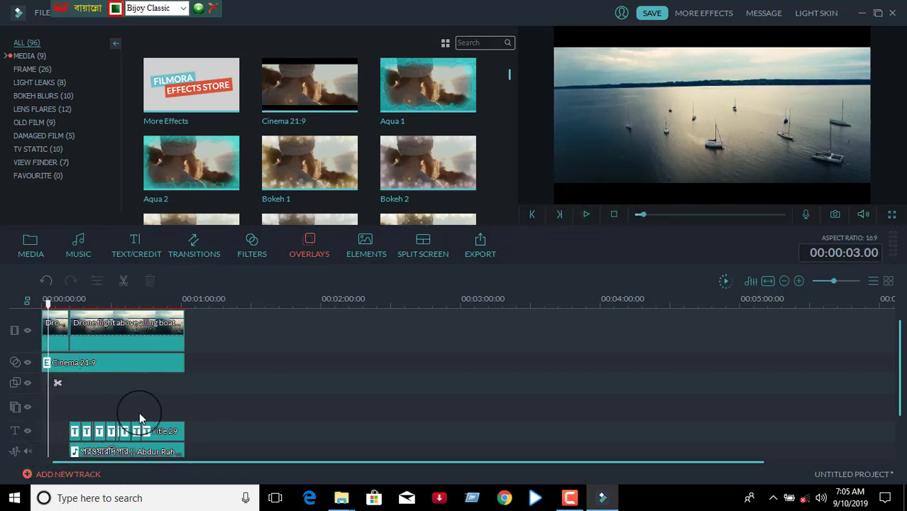
pyautogui.scroll(-2, 252, 362)
pyautogui.click(253, 351)
pyautogui.click(100, 412)
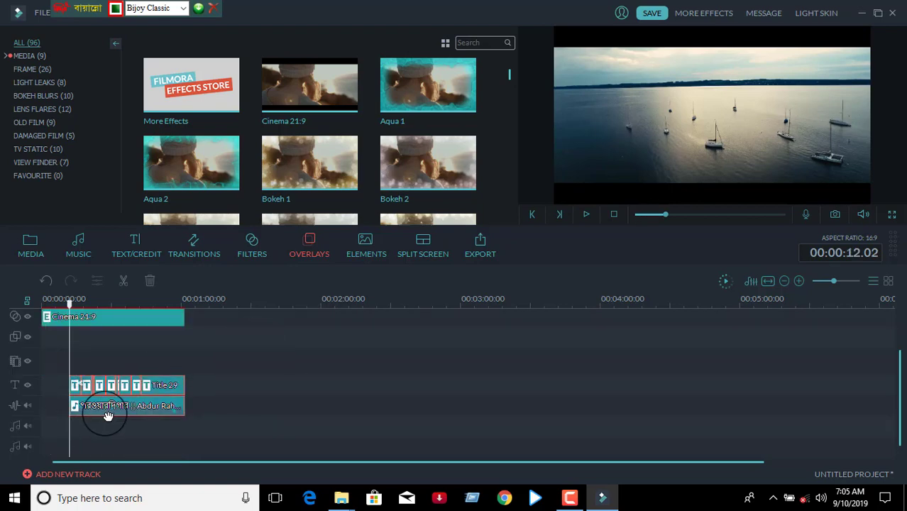
pyautogui.moveTo(103, 412); pyautogui.dragTo(22, 407)
# Preview the sequence from the beginning and pause at 00:00:07.01.
pyautogui.click(41, 301)
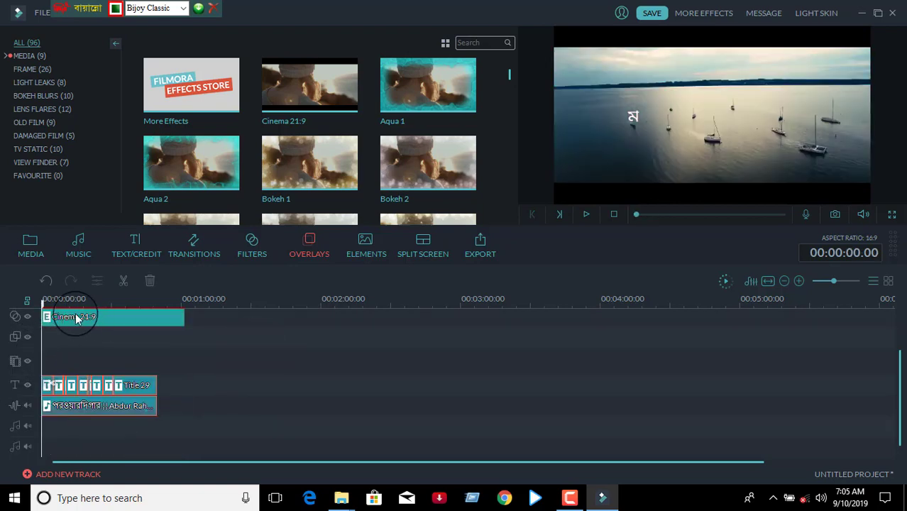
pyautogui.click(585, 215)
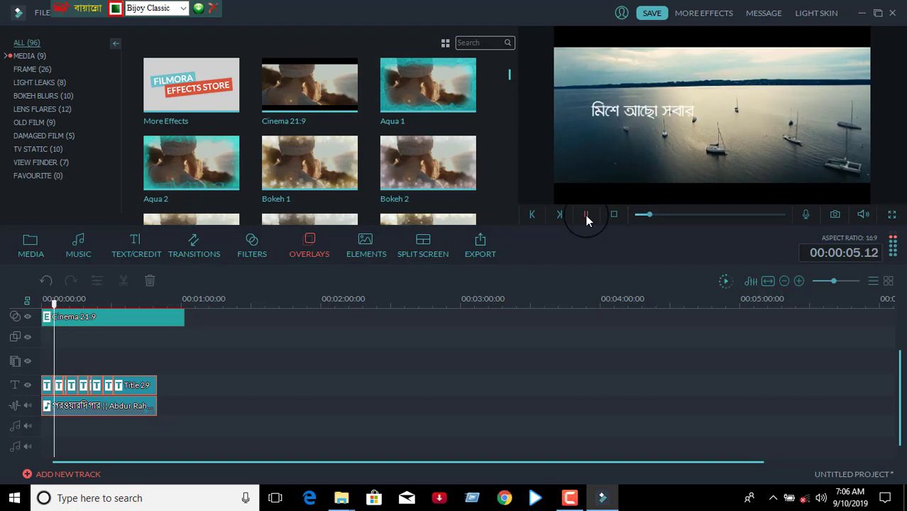
pyautogui.click(586, 216)
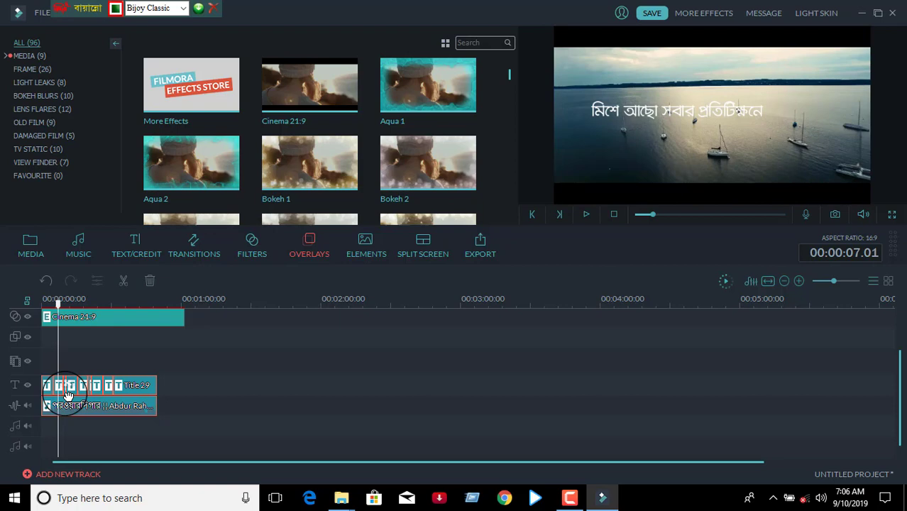
# Check the lyric titles with the video track hidden, show the track again and preview up to 00:00:12.15.
pyautogui.scroll(1, 134, 386)
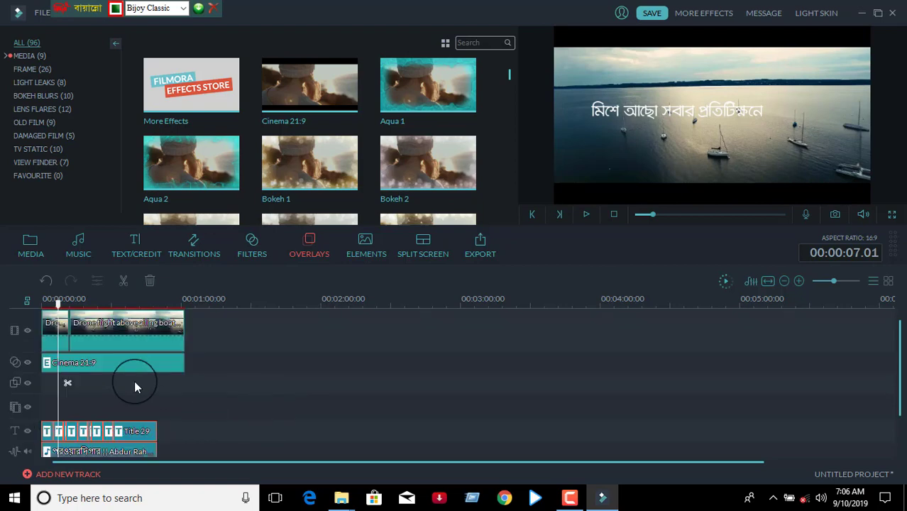
pyautogui.click(26, 333)
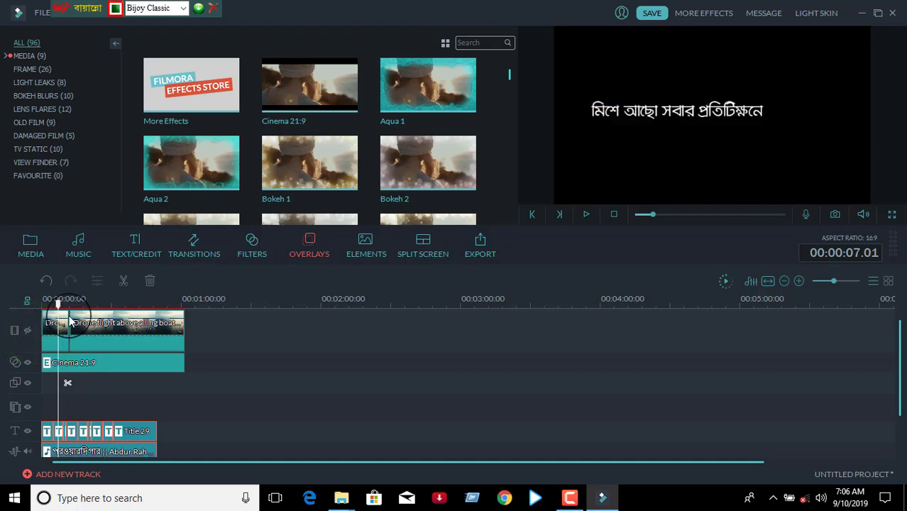
pyautogui.click(45, 304)
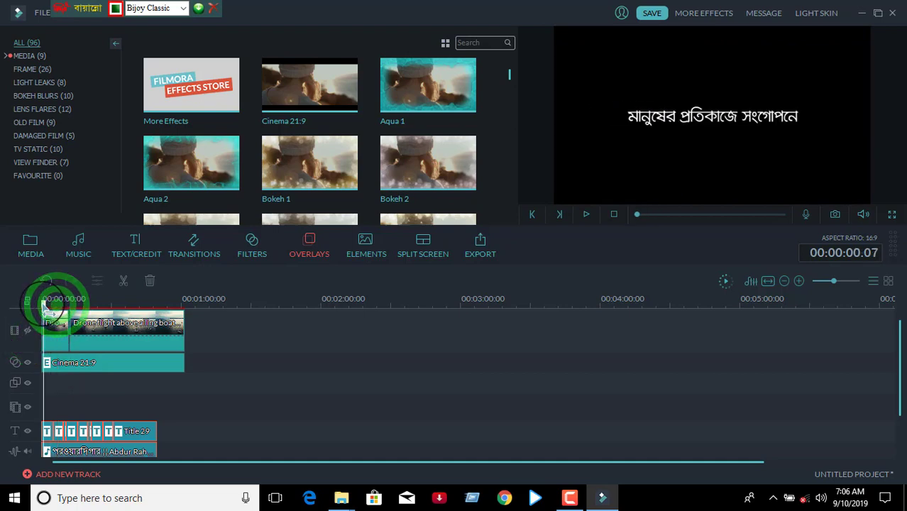
pyautogui.moveTo(45, 304); pyautogui.dragTo(48, 325)
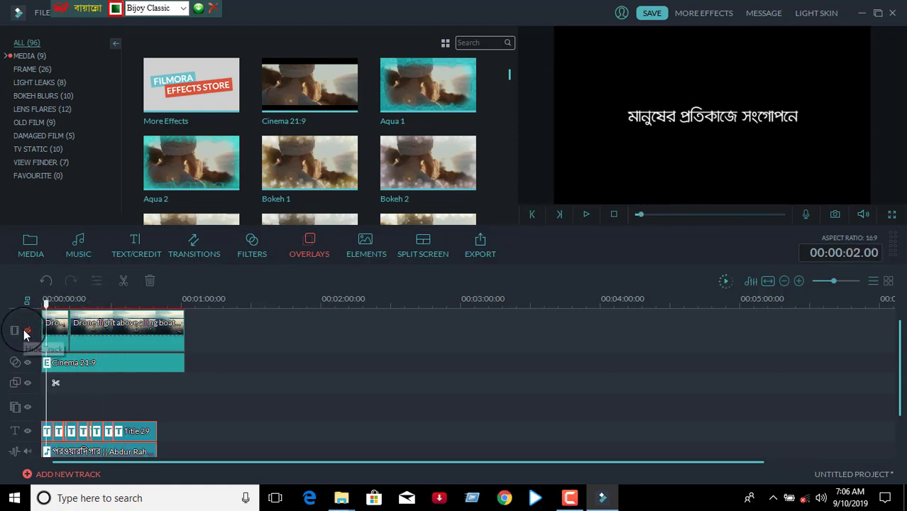
pyautogui.click(26, 331)
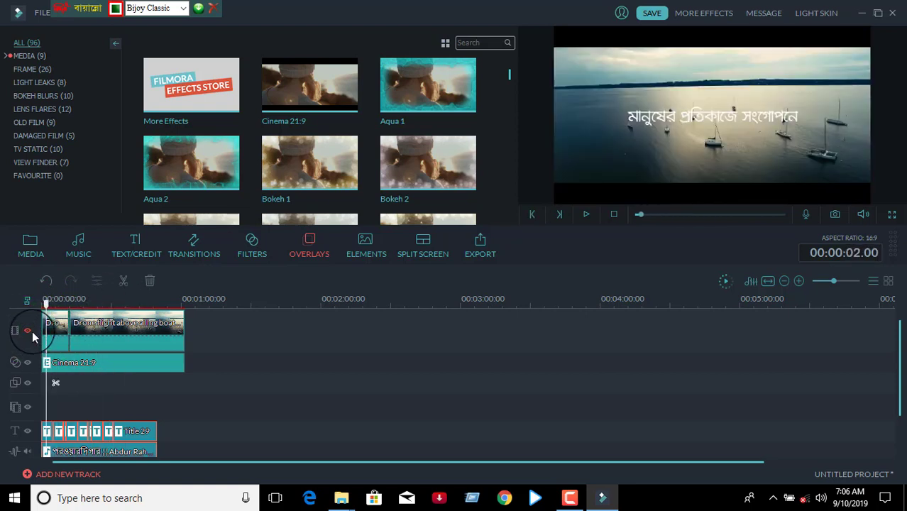
pyautogui.click(587, 215)
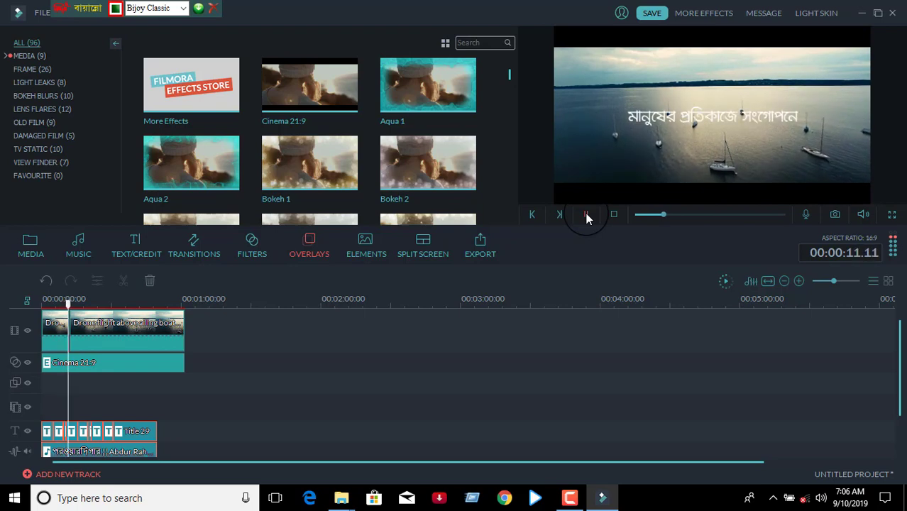
pyautogui.click(586, 215)
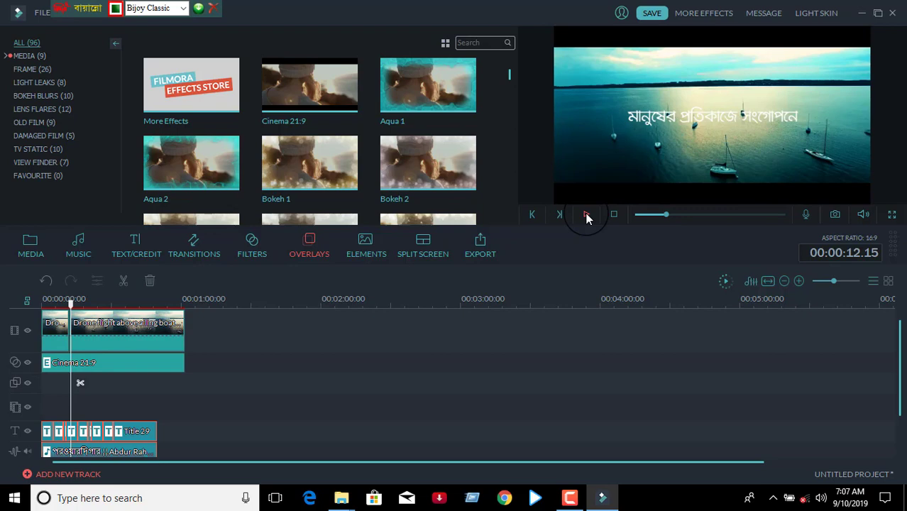
# Add a Fade transition at the start of the first drone clip and at the end of the last one.
pyautogui.click(186, 257)
pyautogui.click(183, 257)
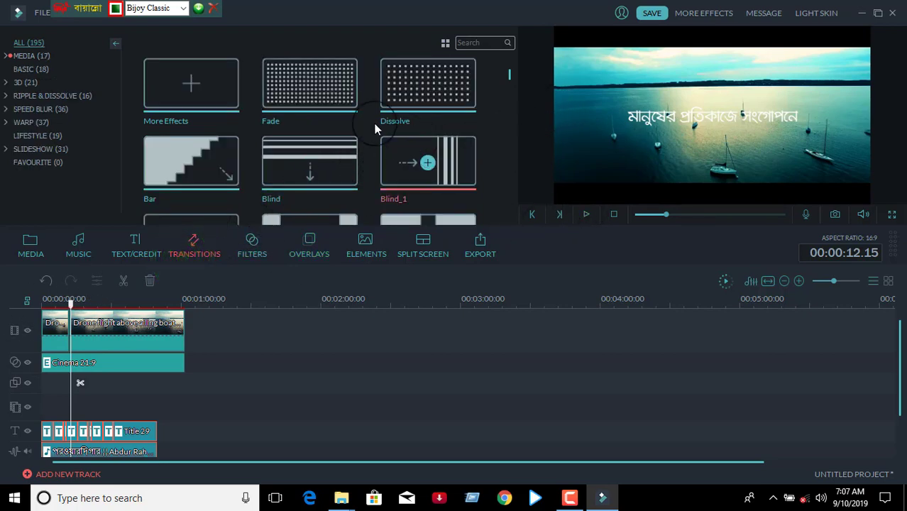
pyautogui.moveTo(345, 77); pyautogui.dragTo(54, 323)
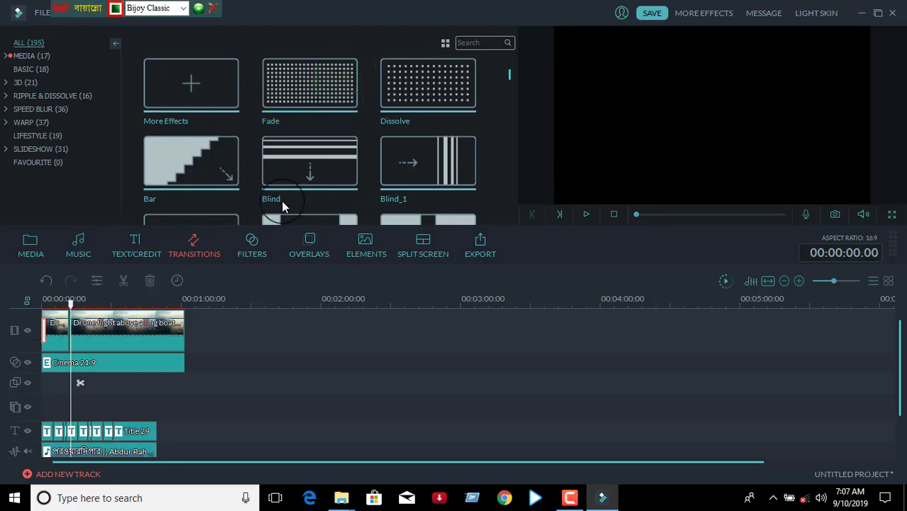
pyautogui.click(358, 84)
pyautogui.moveTo(331, 71); pyautogui.dragTo(193, 318)
pyautogui.click(153, 339)
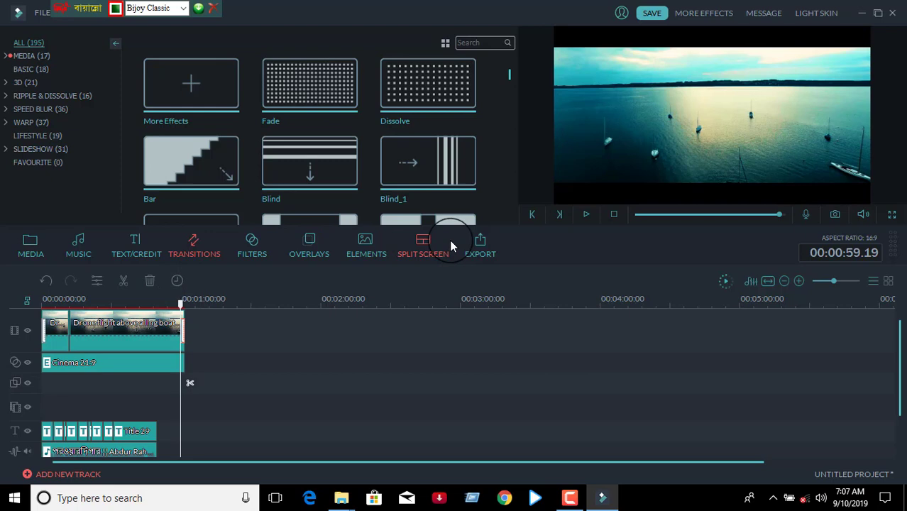
# Add the Credits 13 end credits title to the text track, aligned with the end of the footage.
pyautogui.click(137, 255)
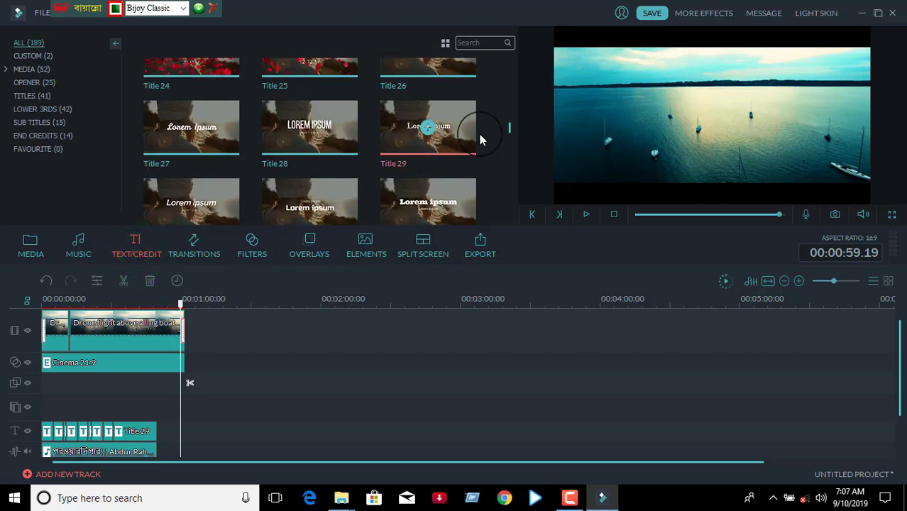
pyautogui.click(479, 134)
pyautogui.scroll(-12, 480, 138)
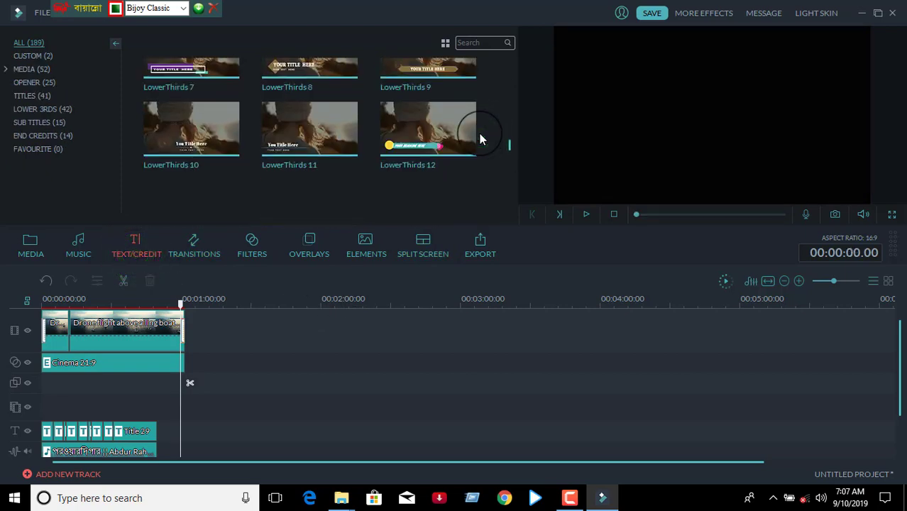
pyautogui.scroll(-4, 479, 133)
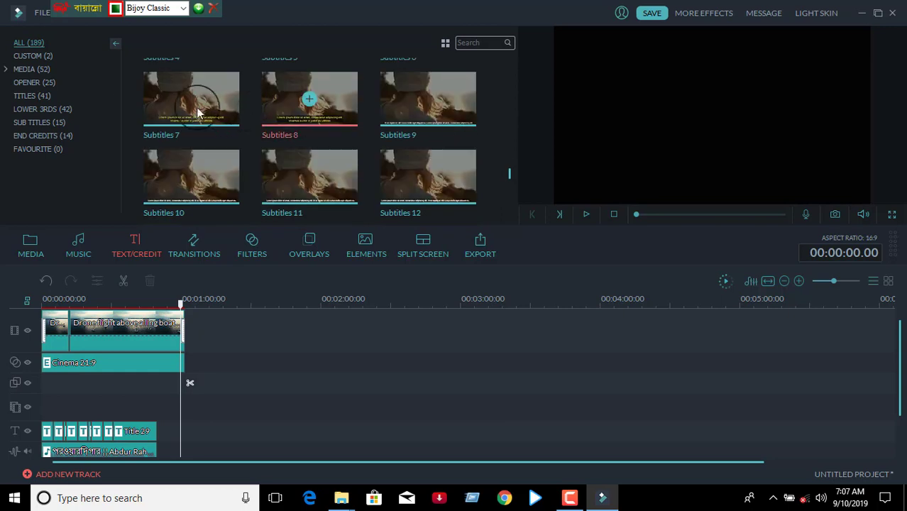
pyautogui.click(39, 135)
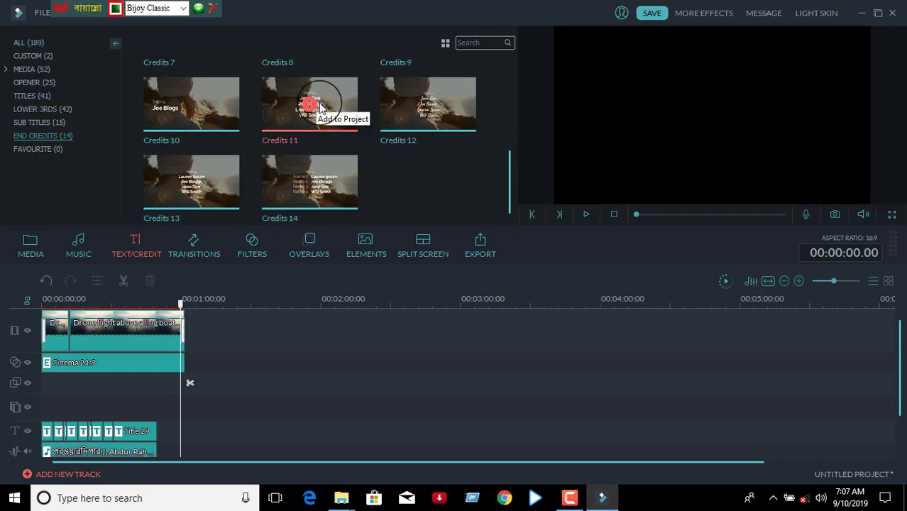
pyautogui.click(312, 114)
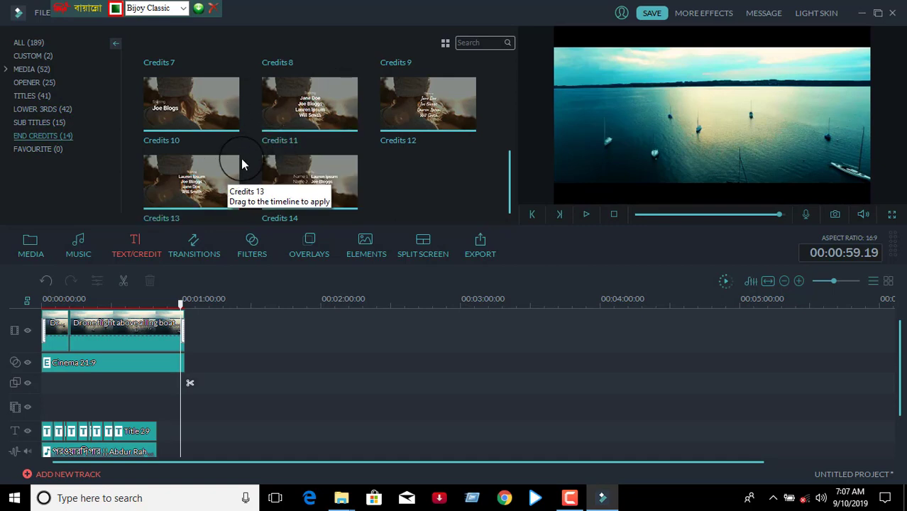
pyautogui.moveTo(223, 162); pyautogui.dragTo(211, 288)
pyautogui.moveTo(179, 424)
pyautogui.mouseDown()
pyautogui.moveTo(170, 429)
pyautogui.moveTo(182, 436)
pyautogui.mouseUp()
# Open the end credits title for editing, preview it up to 00:00:58.14 and close the editor.
pyautogui.doubleClick(179, 432)
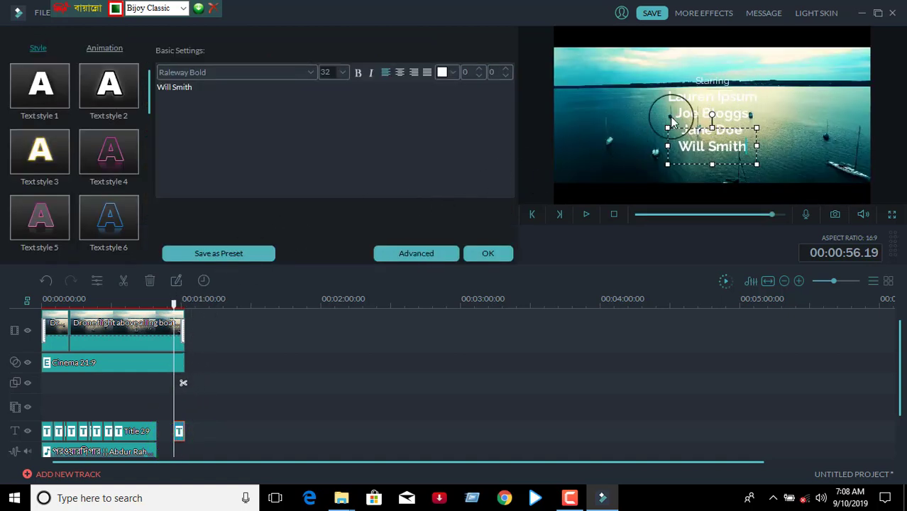
pyautogui.click(586, 214)
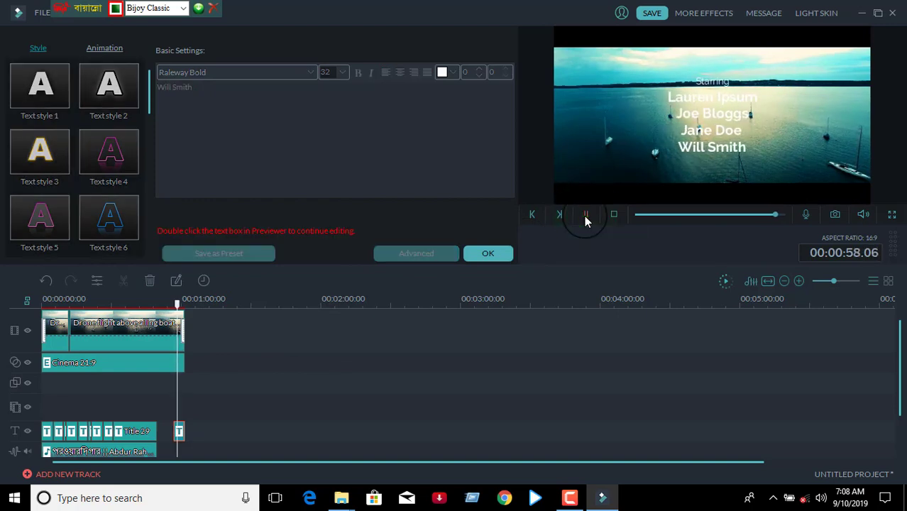
pyautogui.click(585, 215)
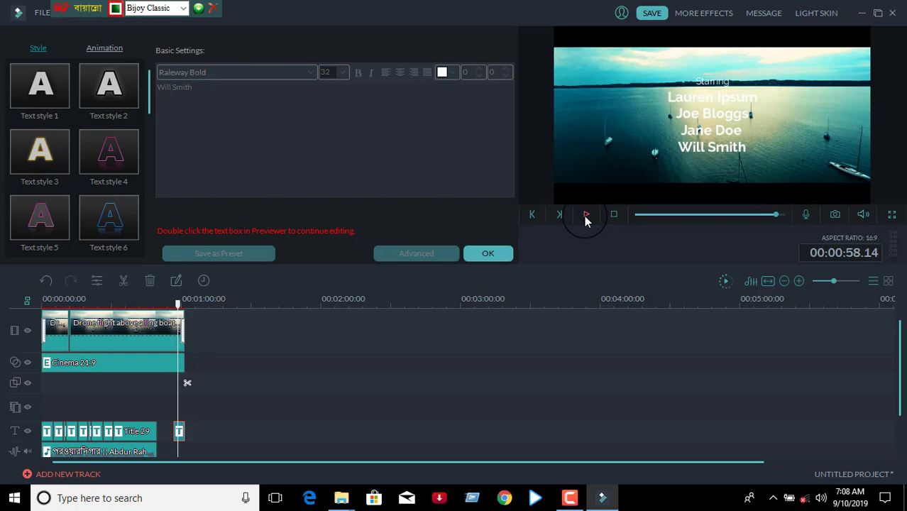
pyautogui.click(500, 250)
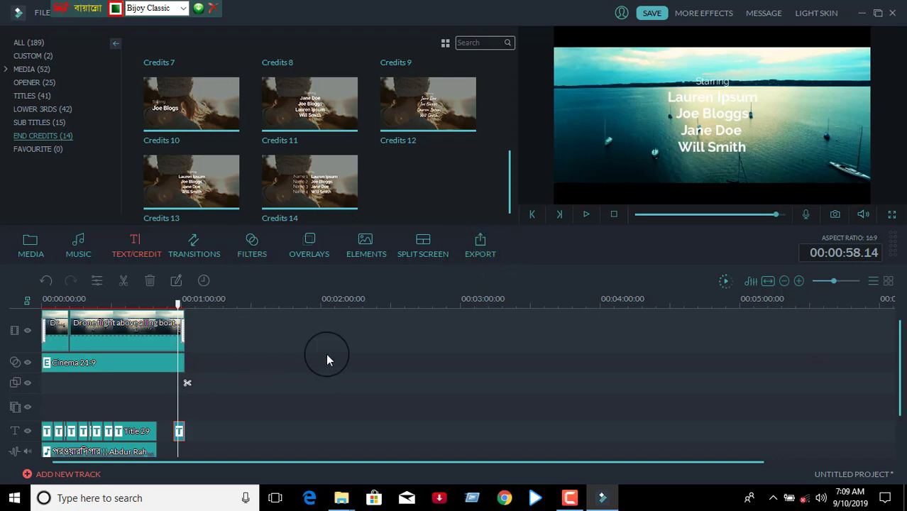
# Set up an MP4 export saved to the Music folder, and close the export settings without exporting.
pyautogui.click(478, 248)
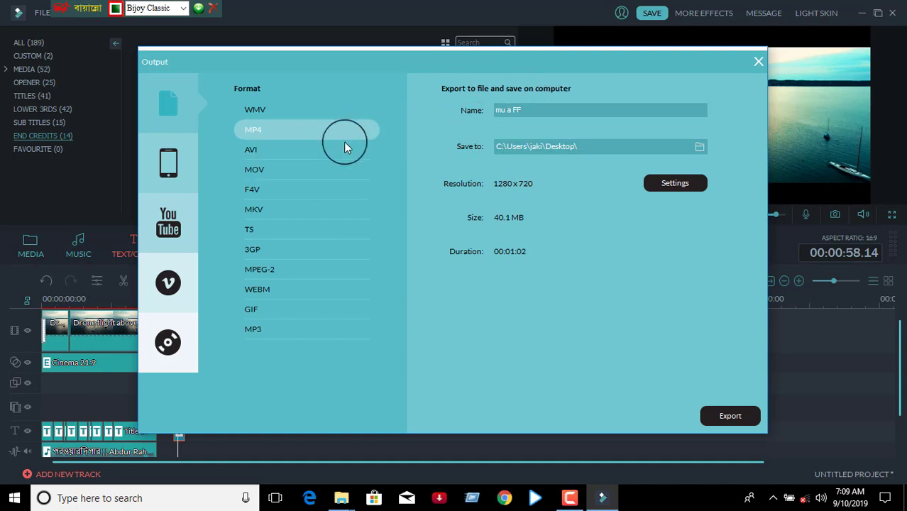
pyautogui.click(283, 100)
pyautogui.click(279, 134)
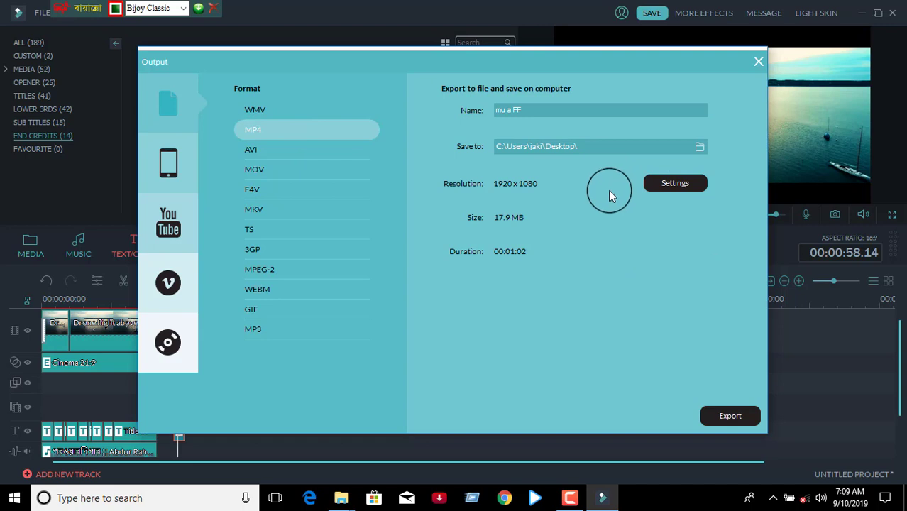
pyautogui.click(700, 148)
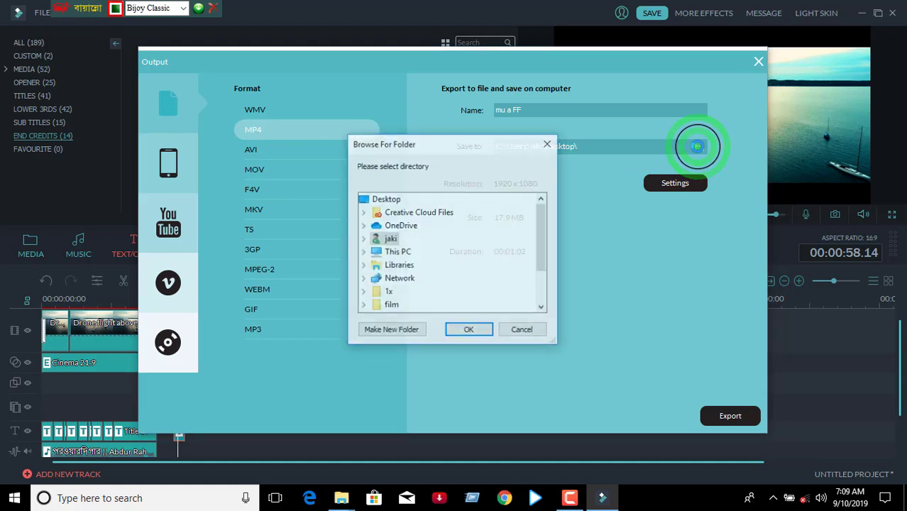
pyautogui.doubleClick(402, 250)
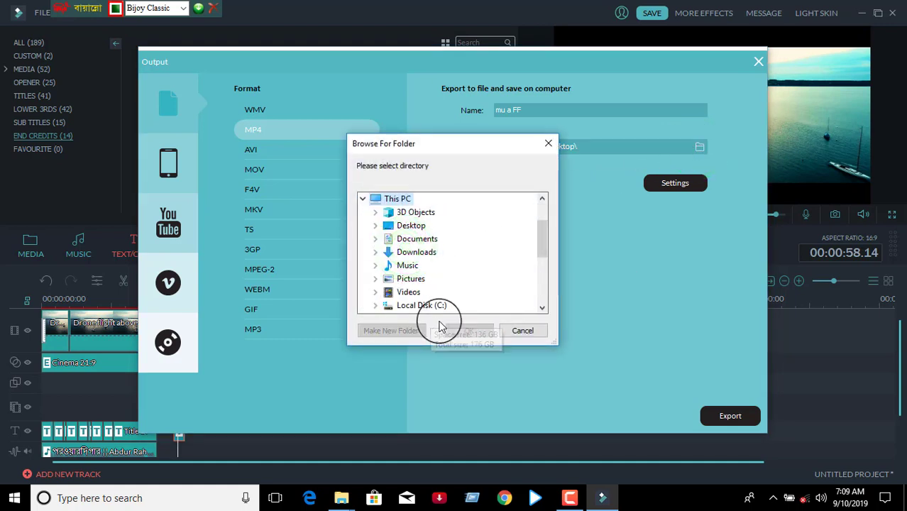
pyautogui.doubleClick(423, 264)
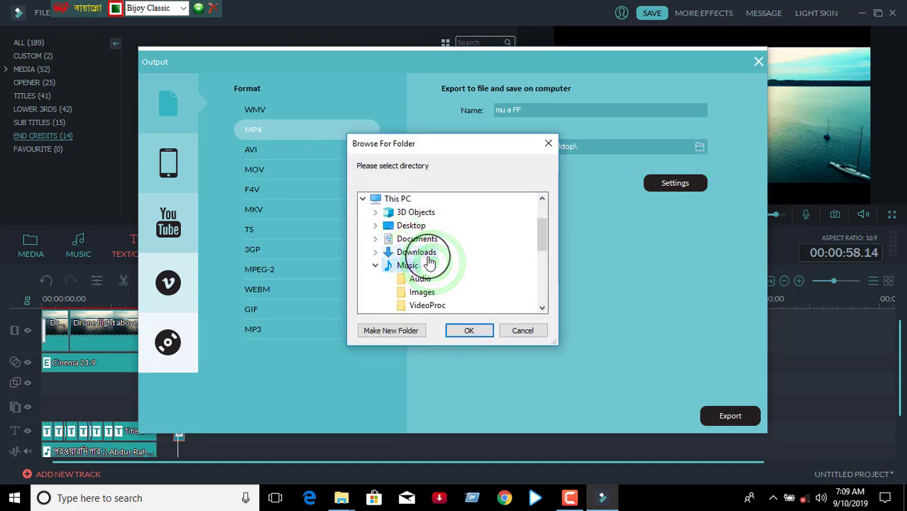
pyautogui.click(467, 333)
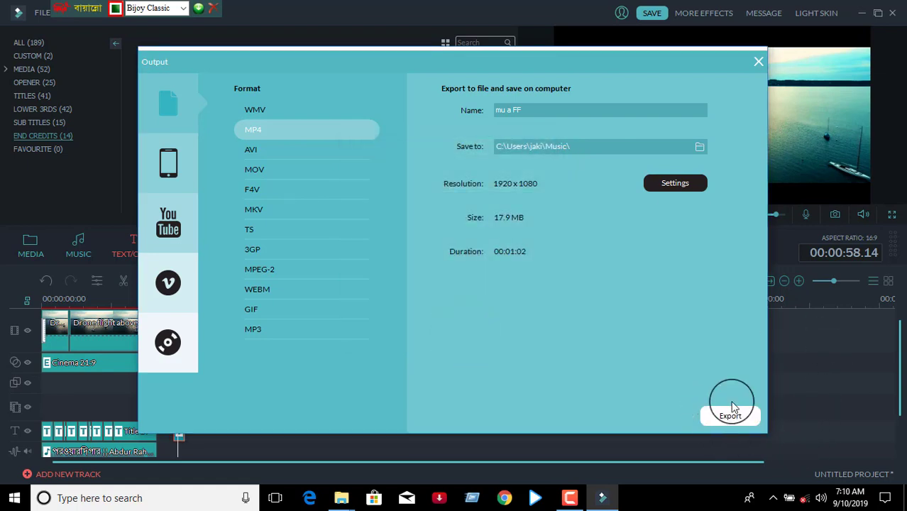
pyautogui.click(759, 61)
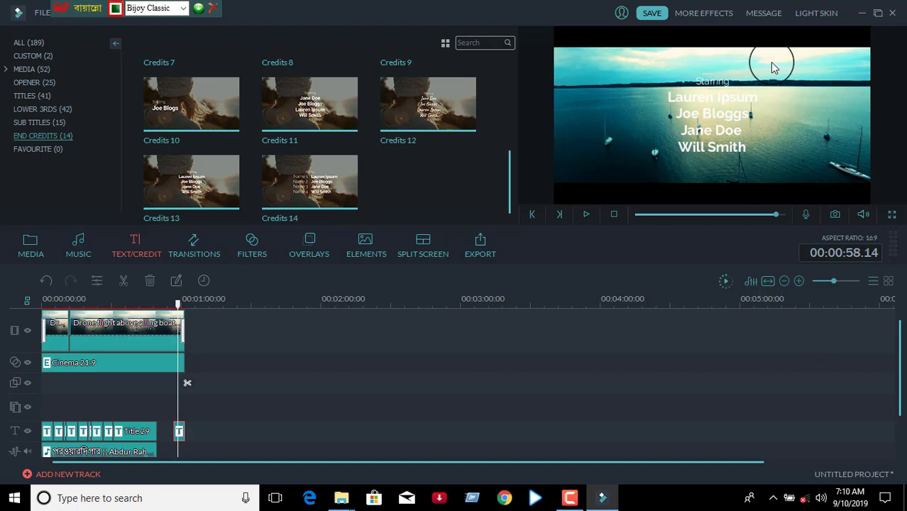
pyautogui.click(572, 497)
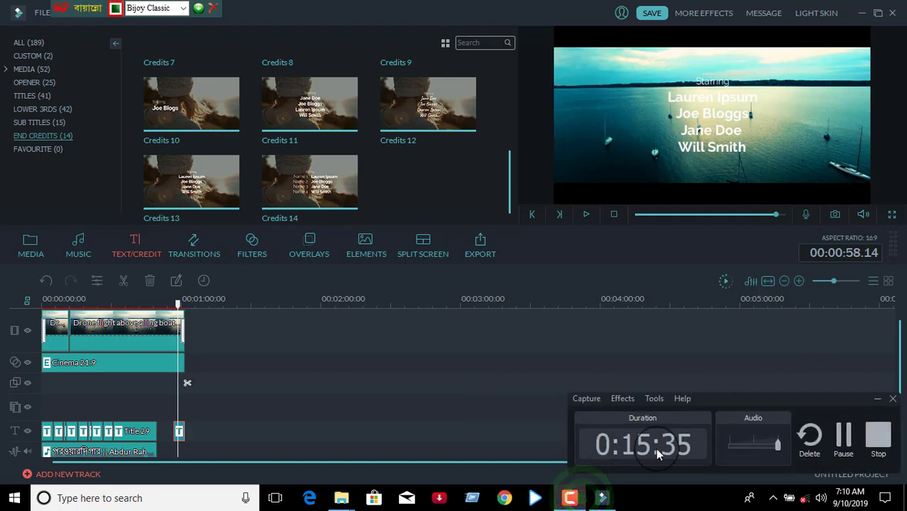
pyautogui.click(877, 438)
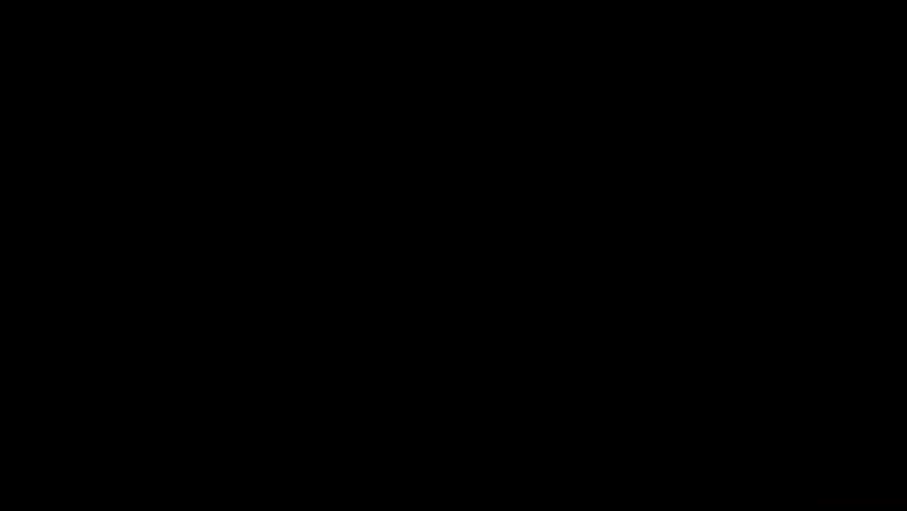